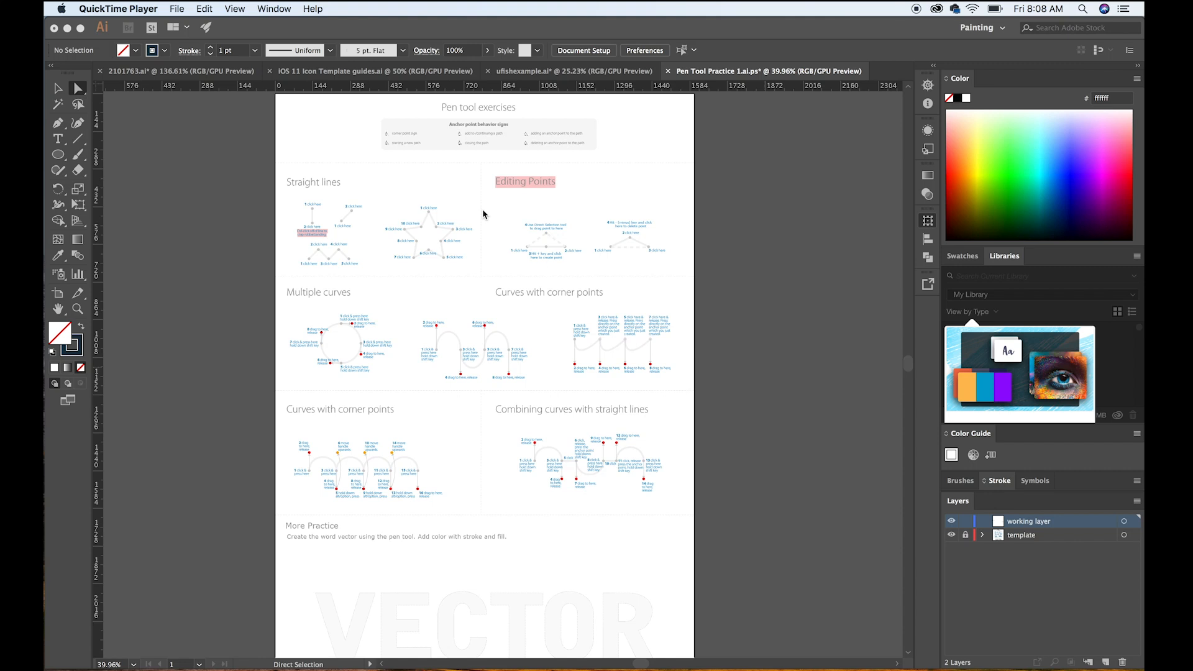
Step: Draw the vertical line from point 1 to point 2 in the Straight lines exercise with the Pen tool
scroll(482, 213, up, 3)
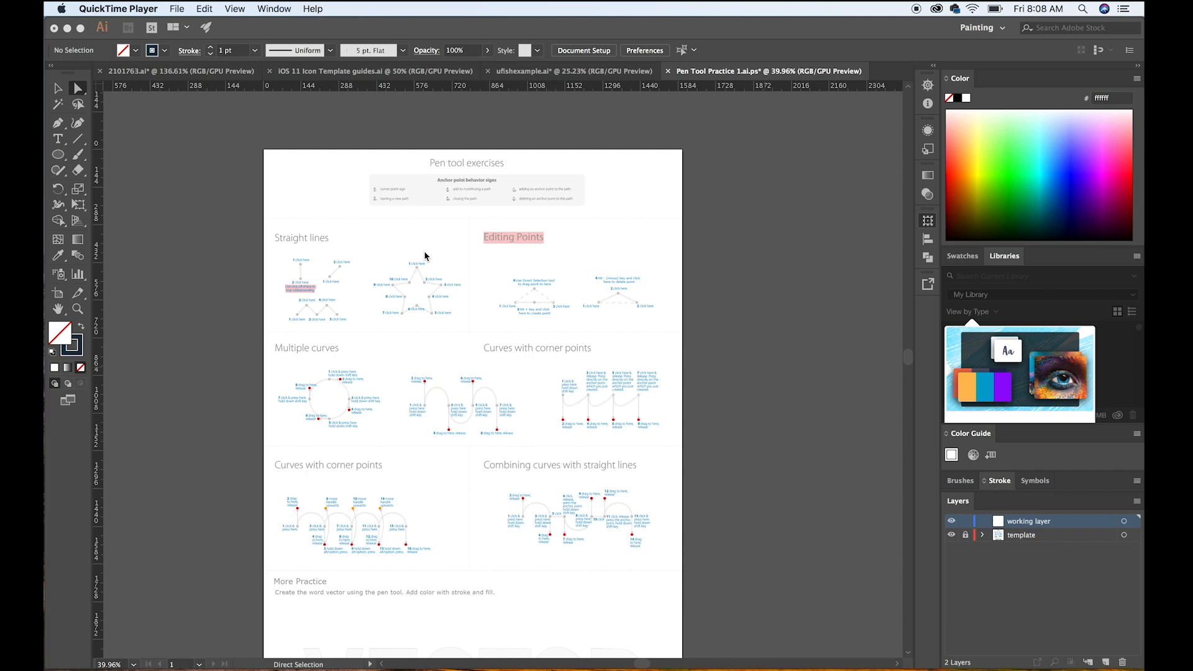
click(427, 231)
scroll(427, 231, up, 5)
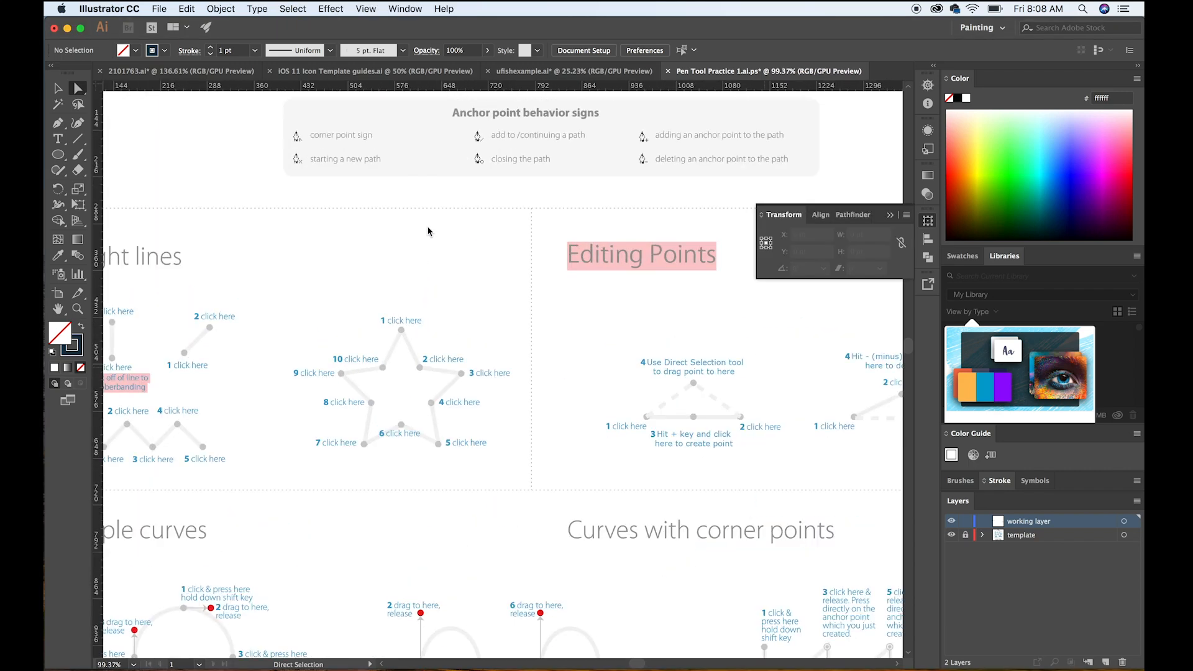
scroll(427, 231, up, 3)
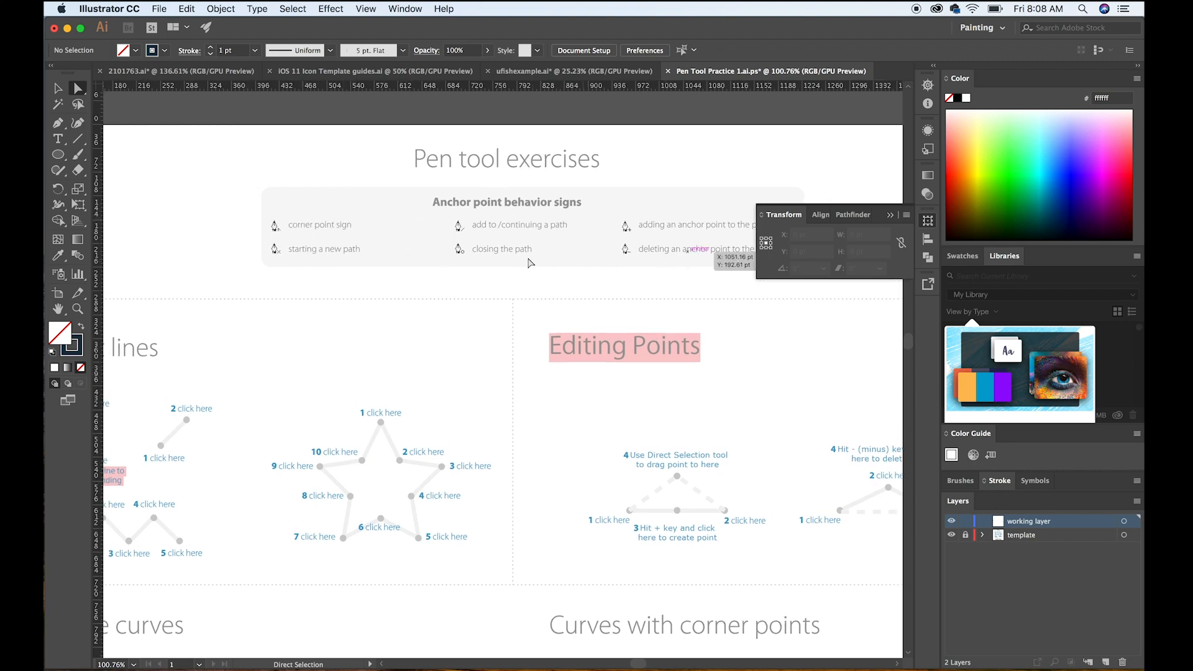
click(58, 123)
click(60, 127)
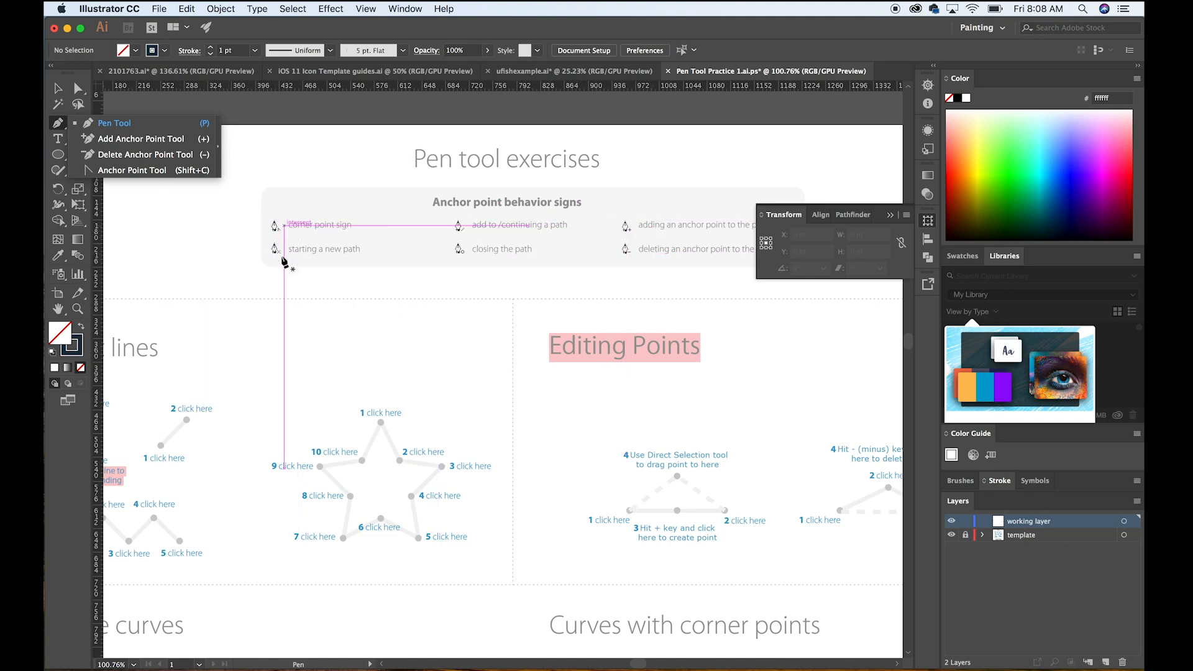
scroll(135, 443, left, 5)
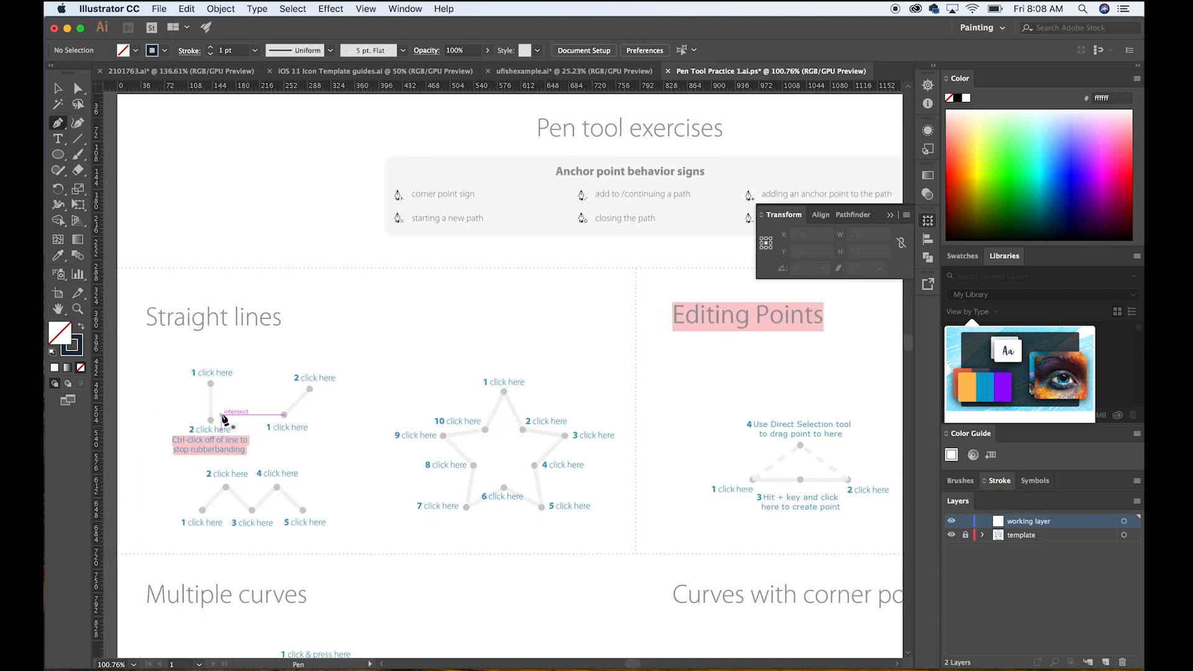
scroll(227, 410, left, 2)
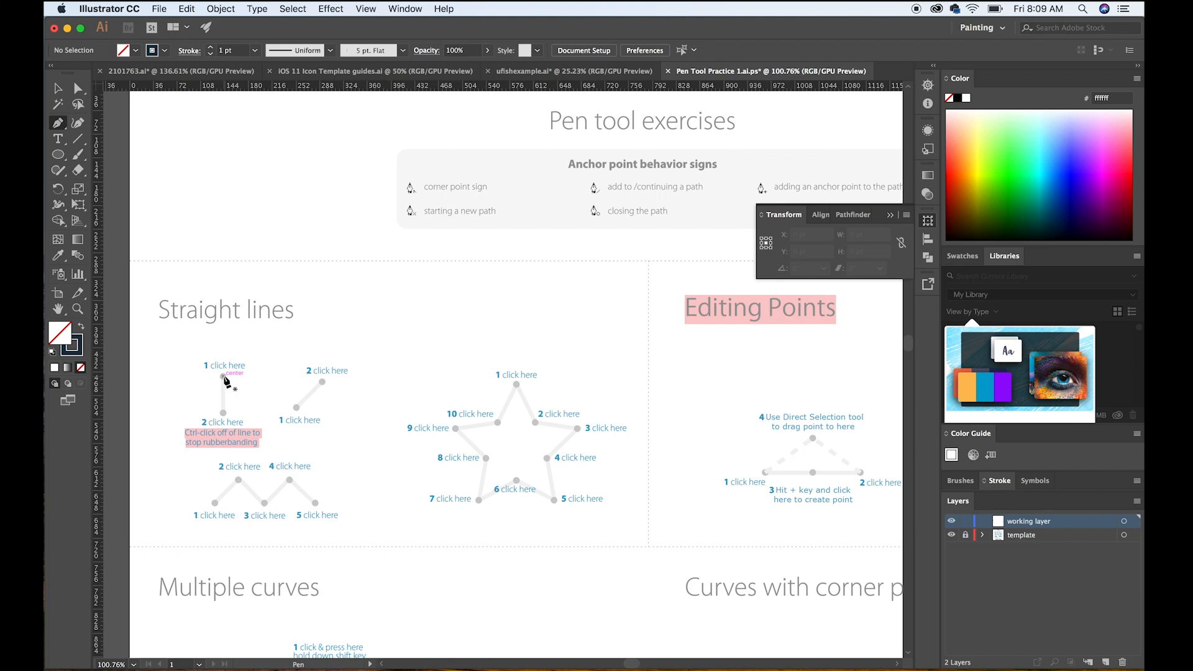
click(223, 376)
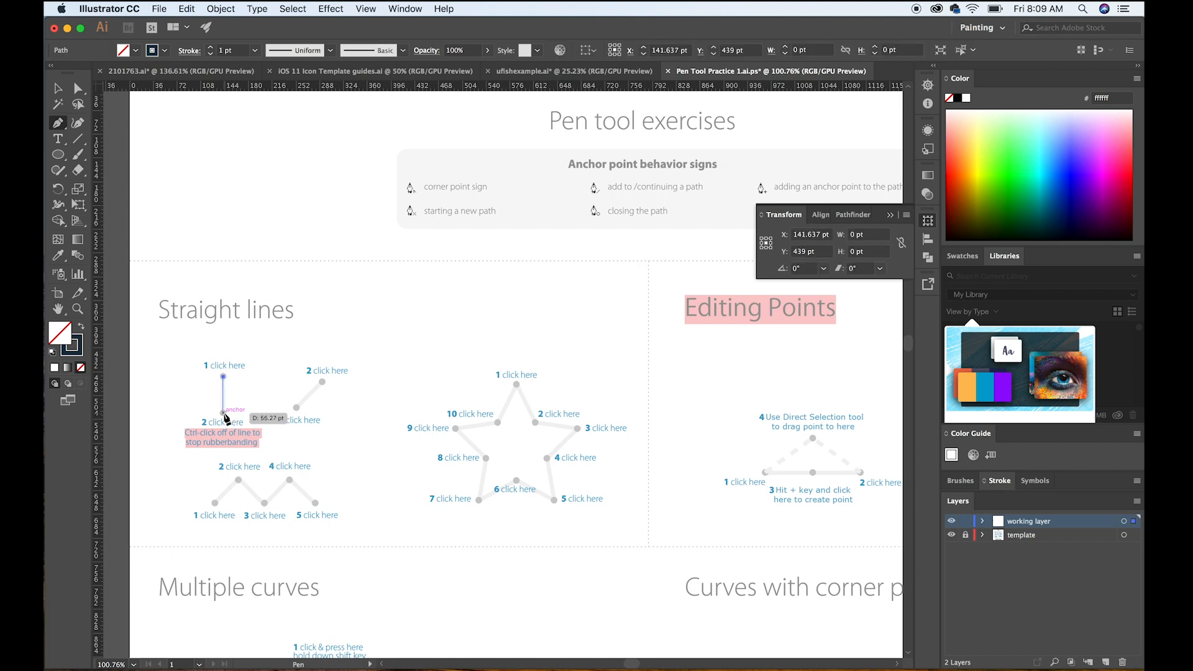
click(224, 414)
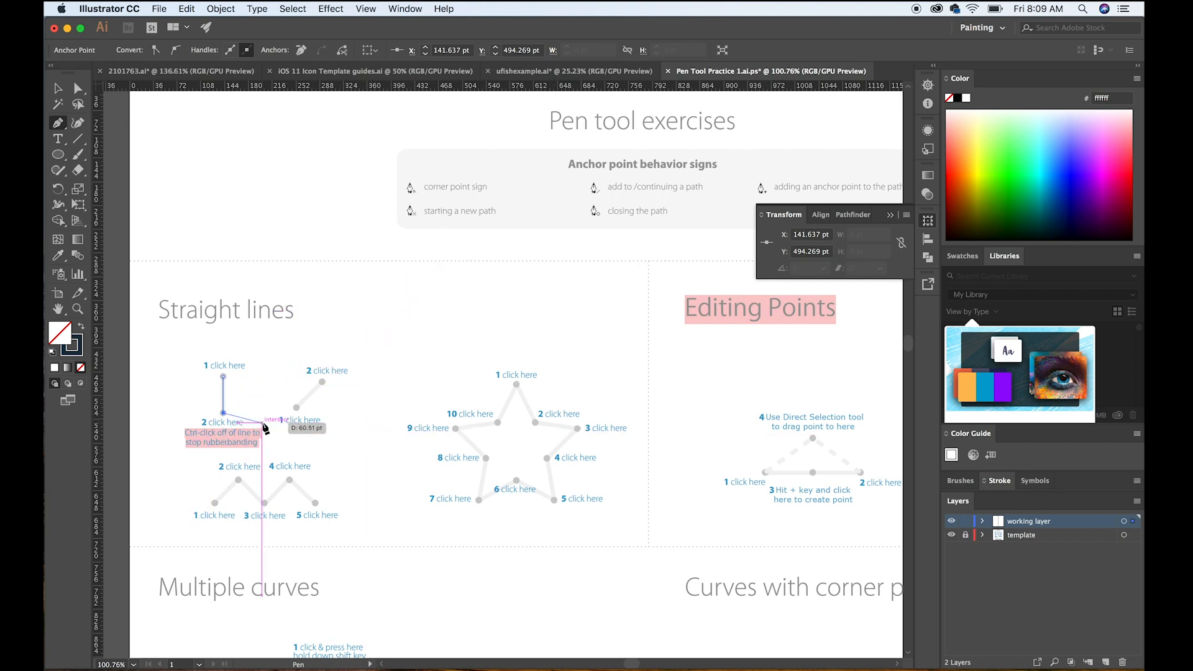
Step: End the open path of the vertical line and deselect it to stop the Pen tool's rubber-banding
right_click(269, 386)
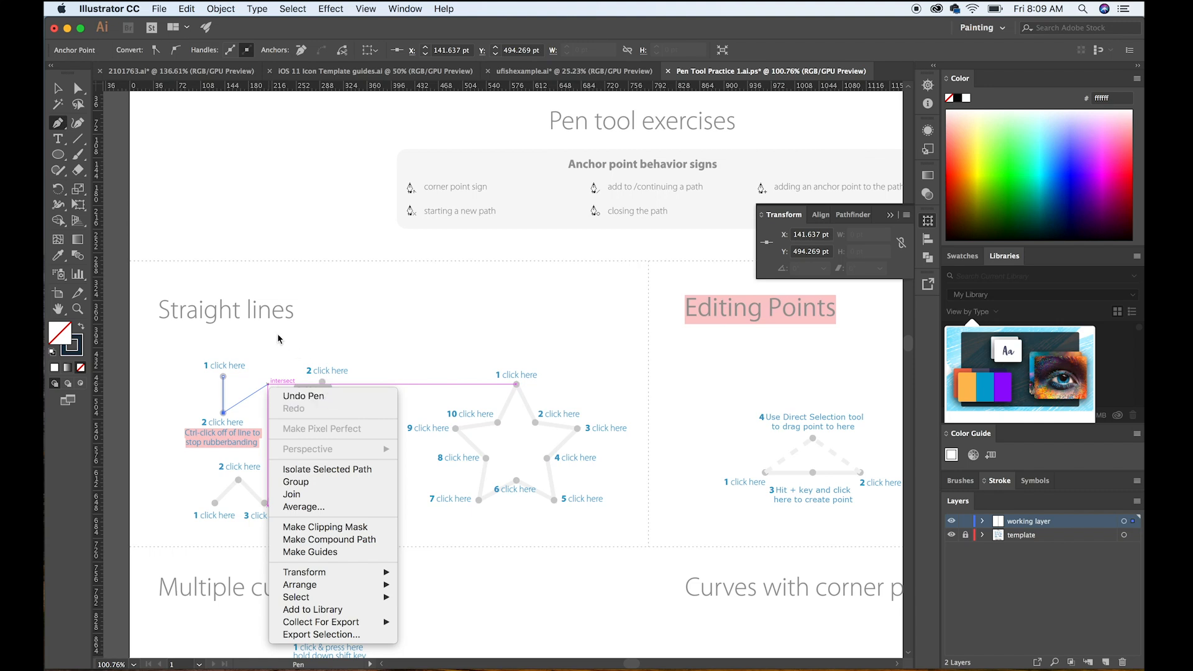
key(Down)
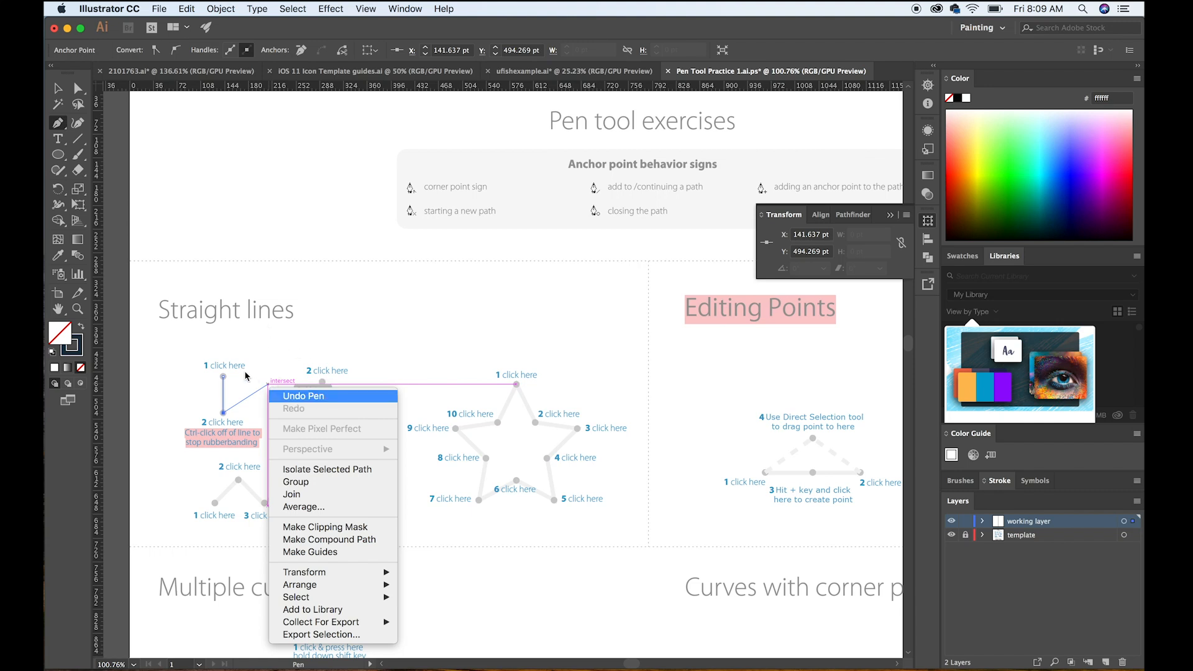
click(317, 331)
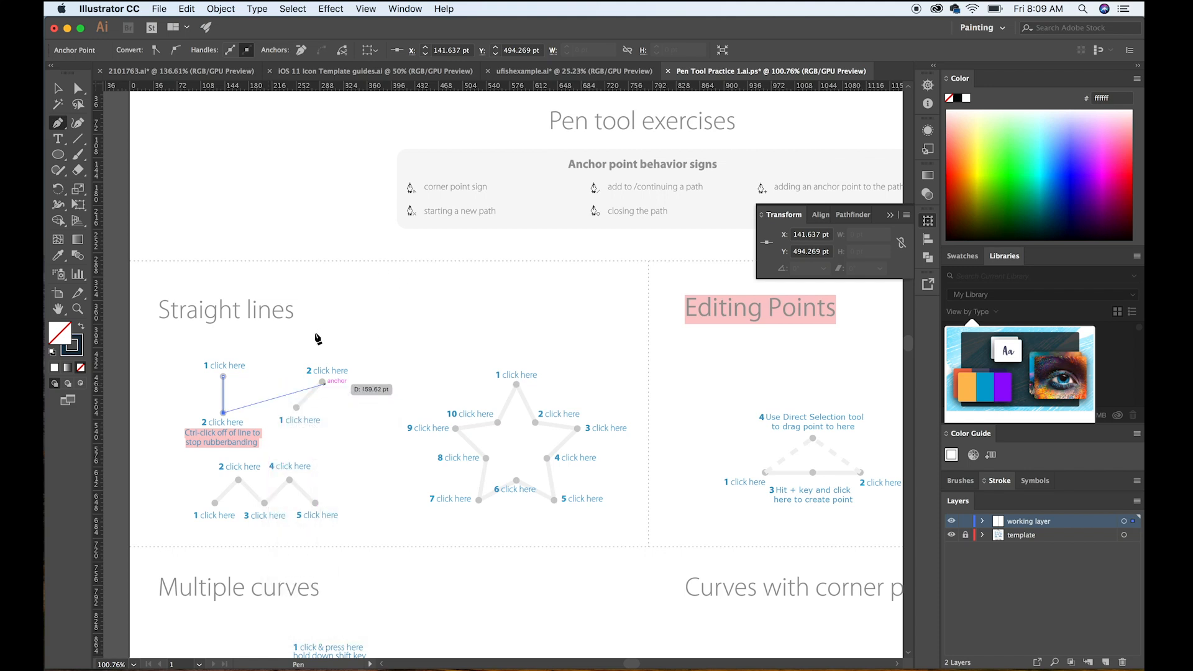
super+click(472, 335)
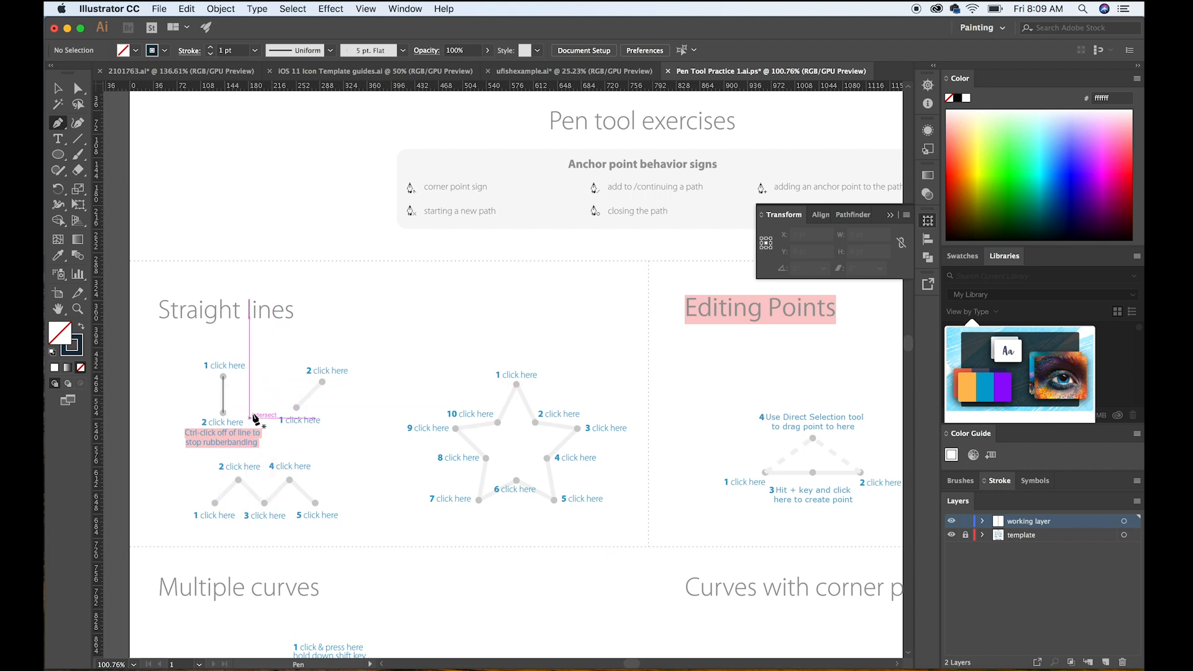
Step: Draw the diagonal line from point 1 to point 2 beside the vertical line and end its path
click(297, 408)
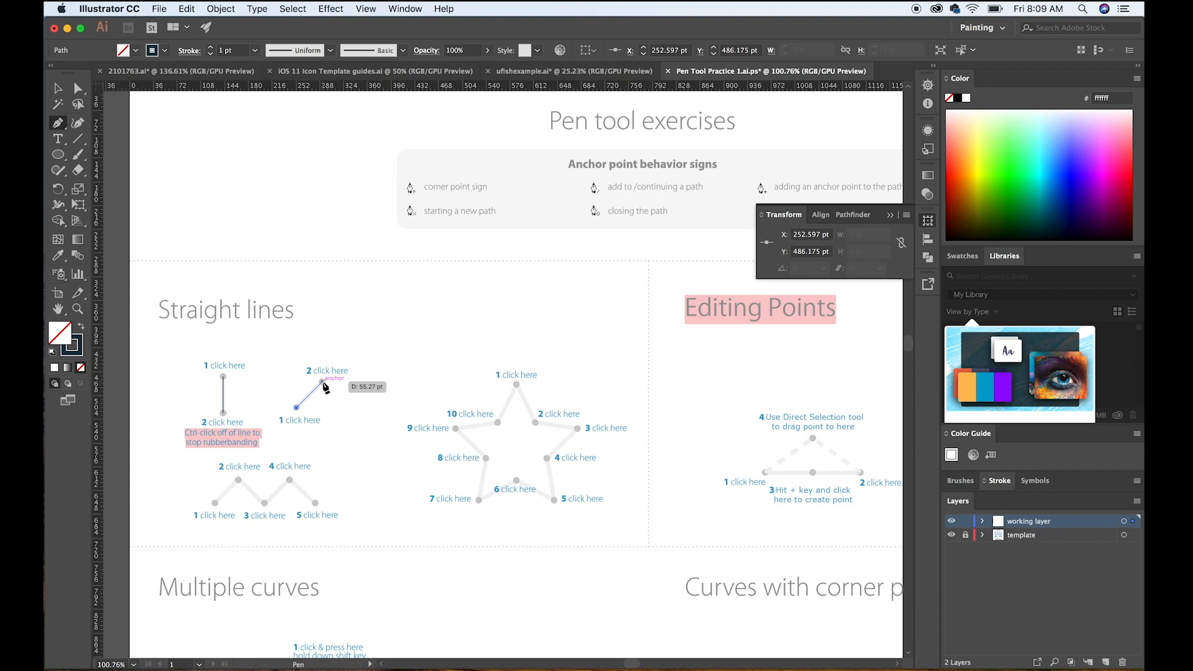
click(323, 382)
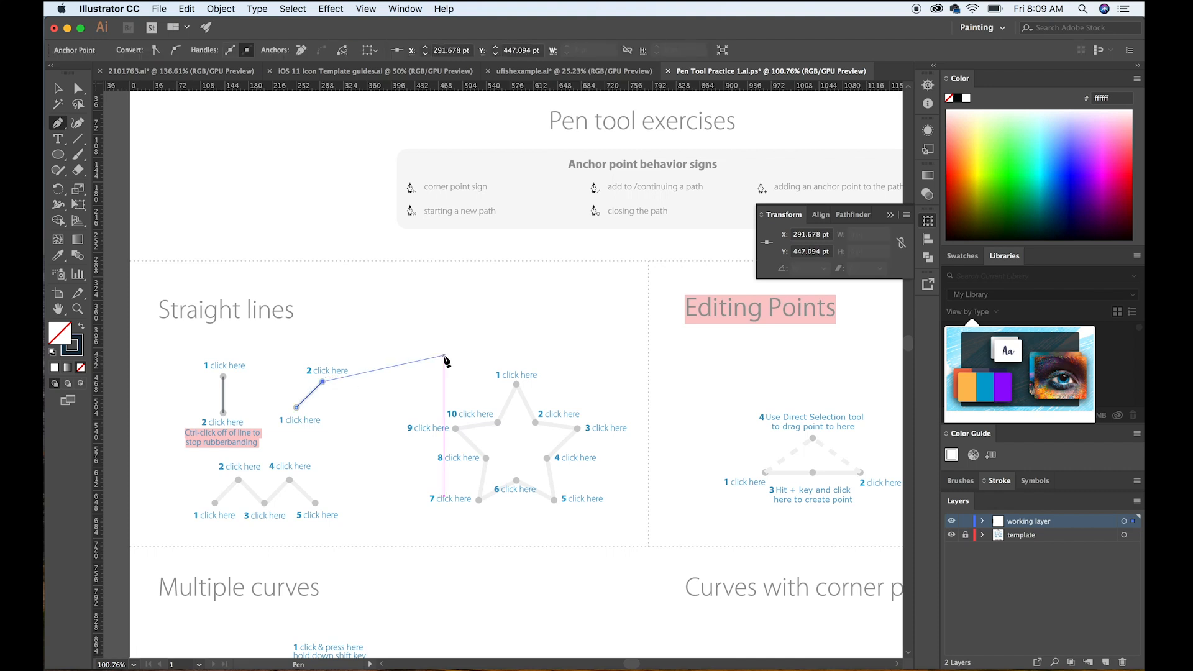
key(Escape)
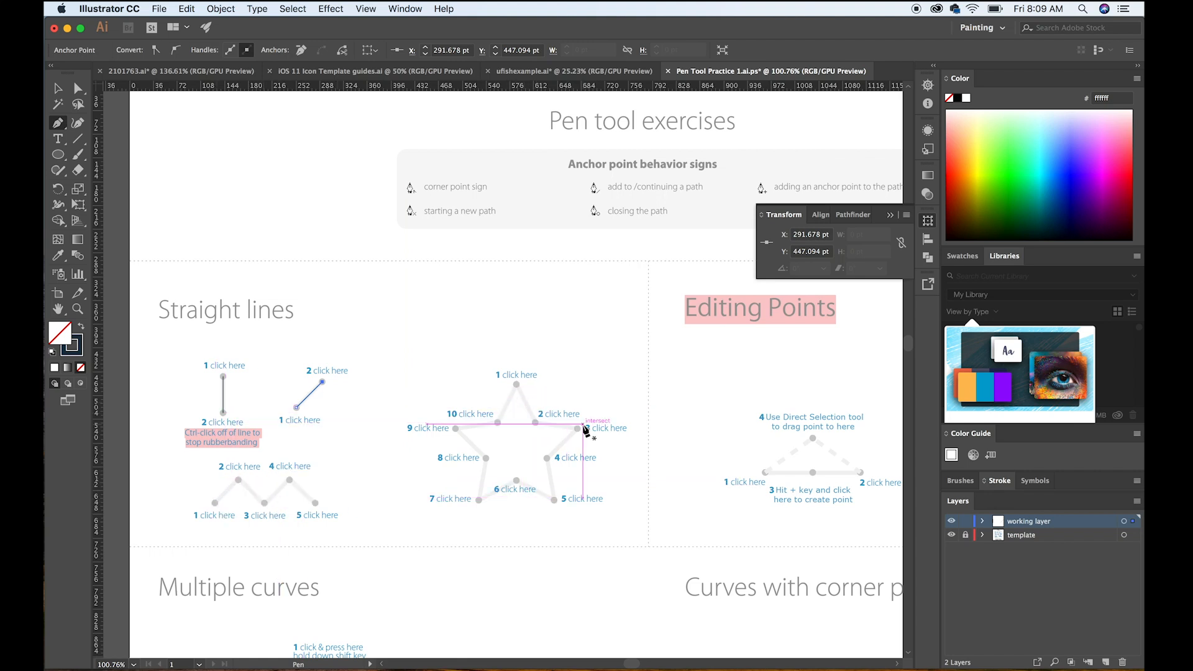
Step: Draw the horizontal line from point 1 to point 2 in the first Editing Points exercise
scroll(540, 461, right, 10)
scroll(541, 461, down, 1)
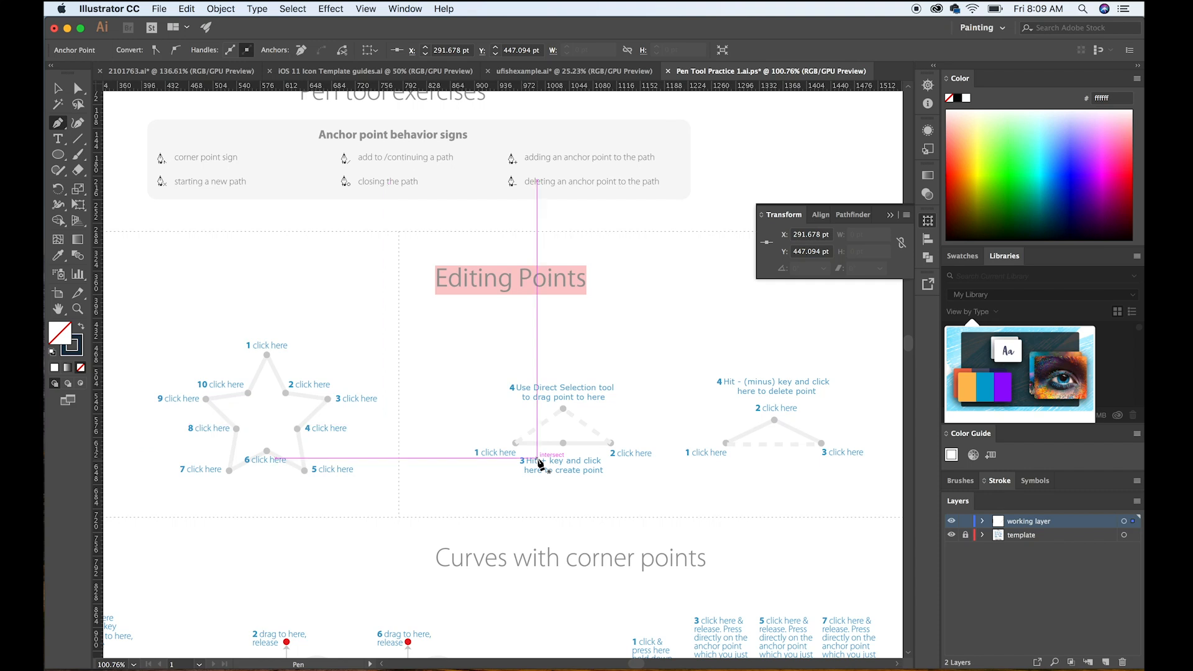
scroll(538, 465, right, 8)
scroll(538, 465, down, 2)
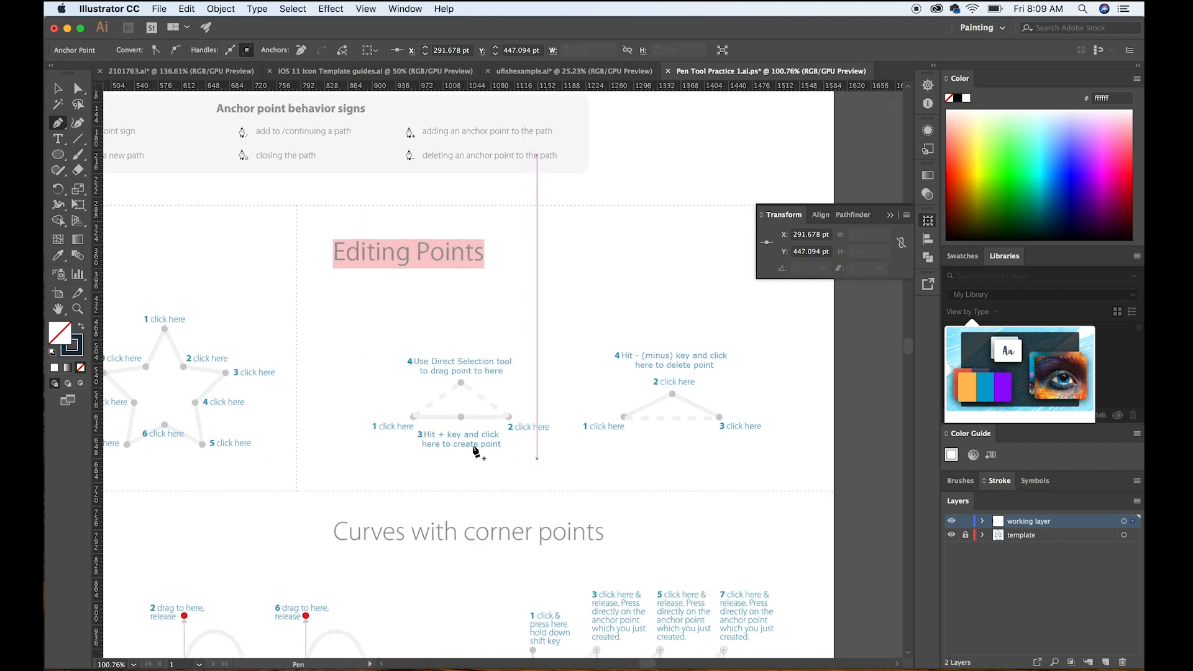
click(413, 417)
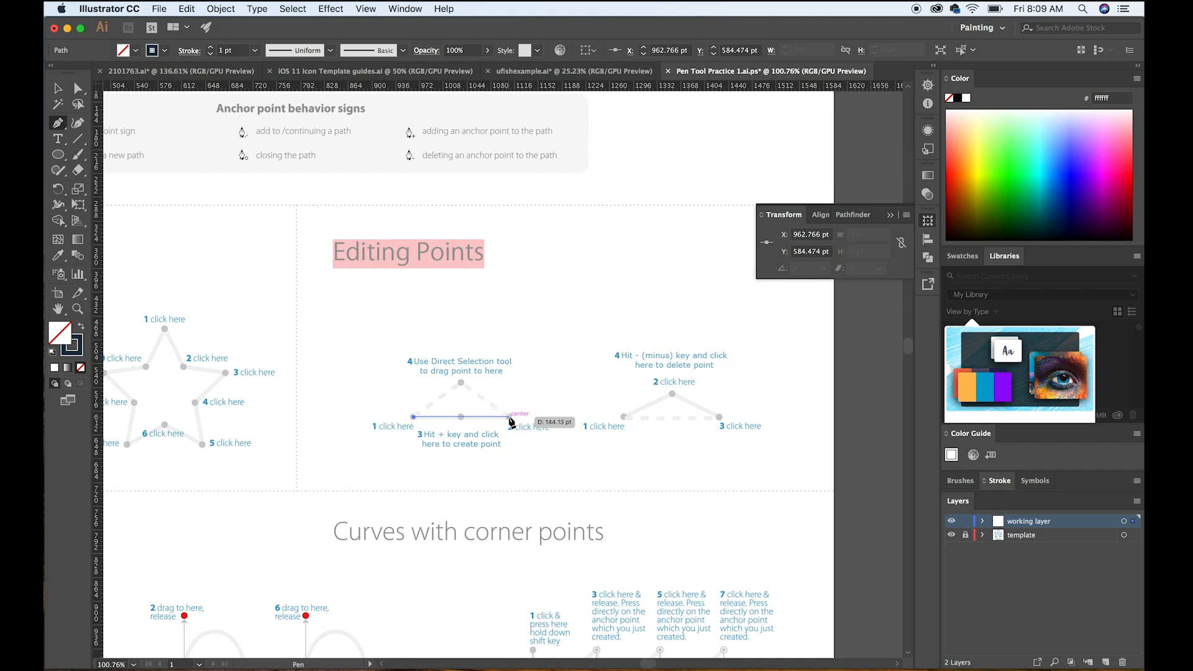
click(510, 418)
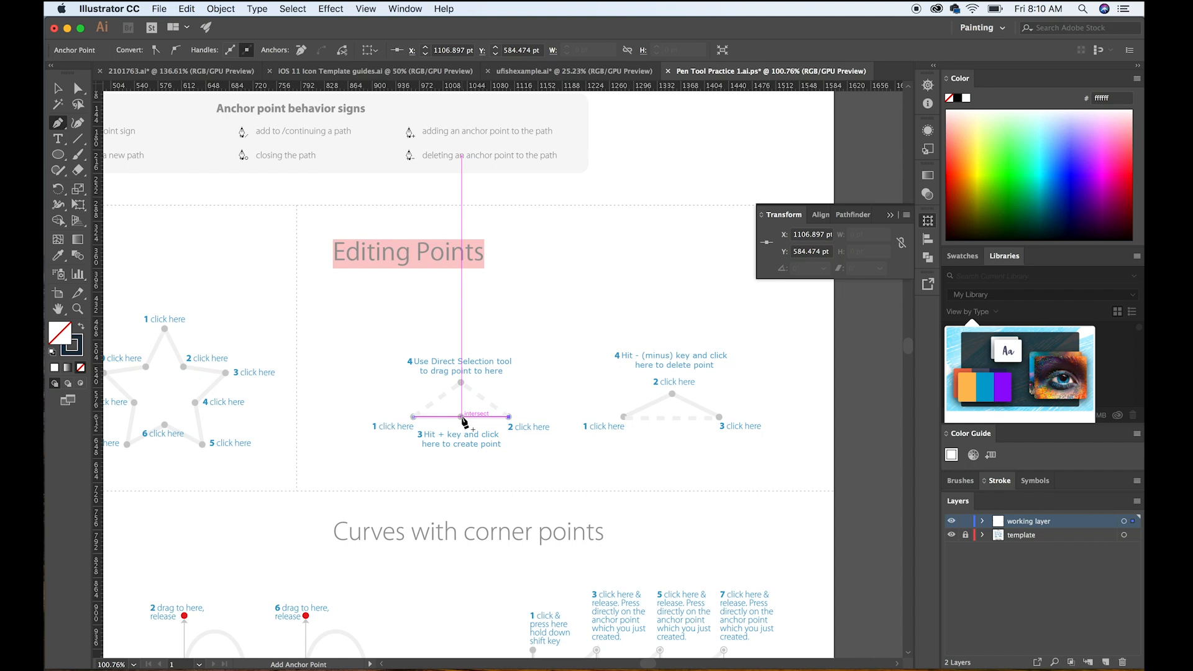
Step: Add an anchor point at the middle of the horizontal line and move it up to the triangle's peak with Direct Selection
key(plus)
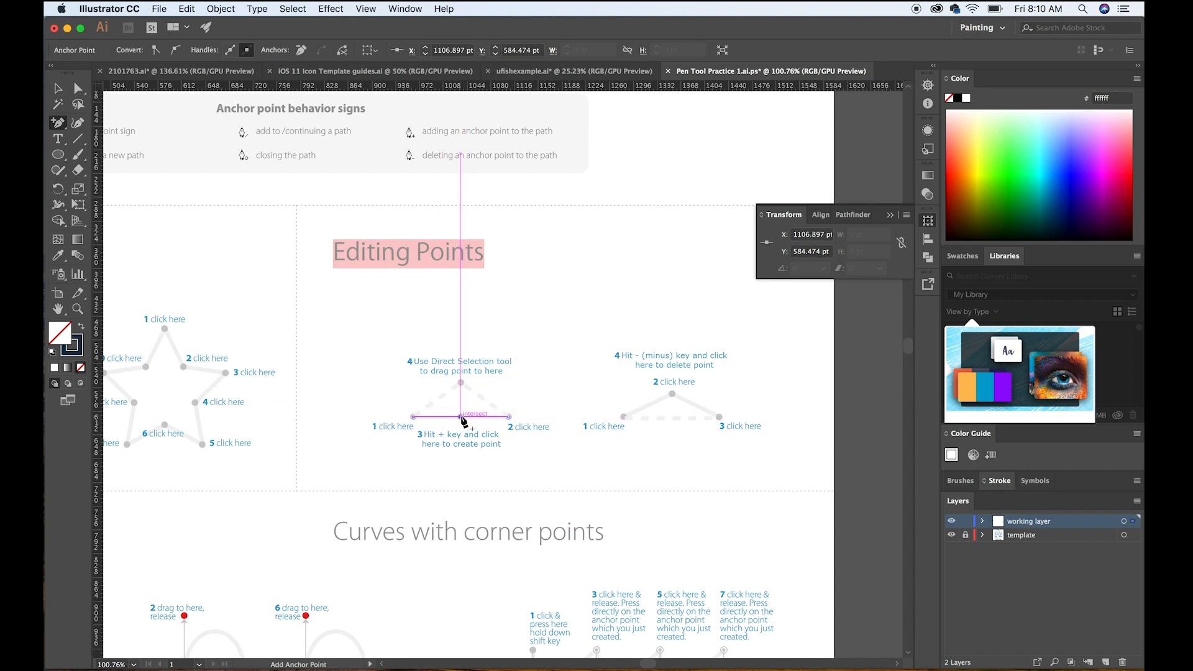
click(460, 416)
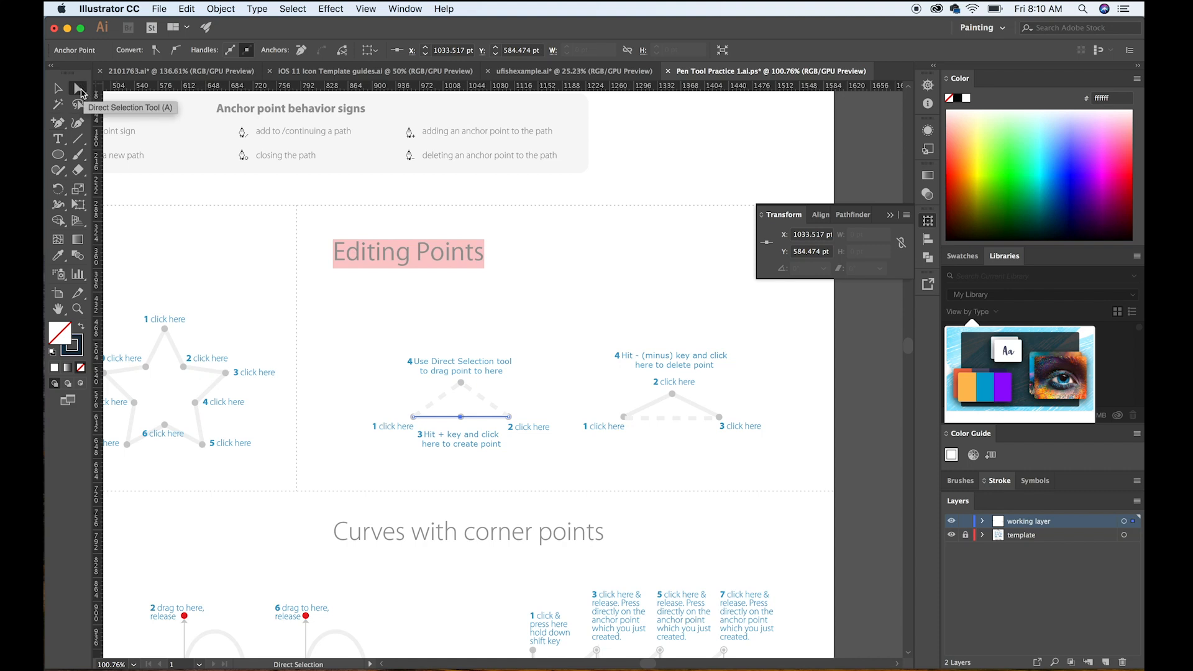
click(81, 94)
drag(460, 417, 460, 382)
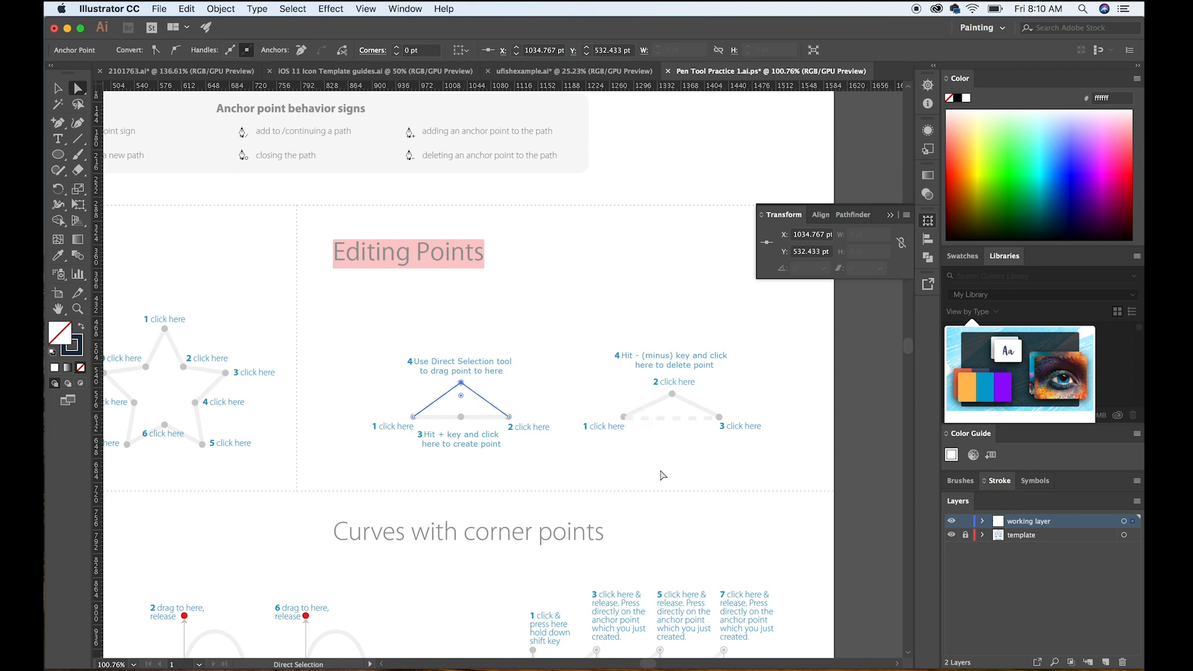
Step: Delete the anchor point at the triangle's peak with the Delete Anchor Point tool
key(minus)
click(461, 382)
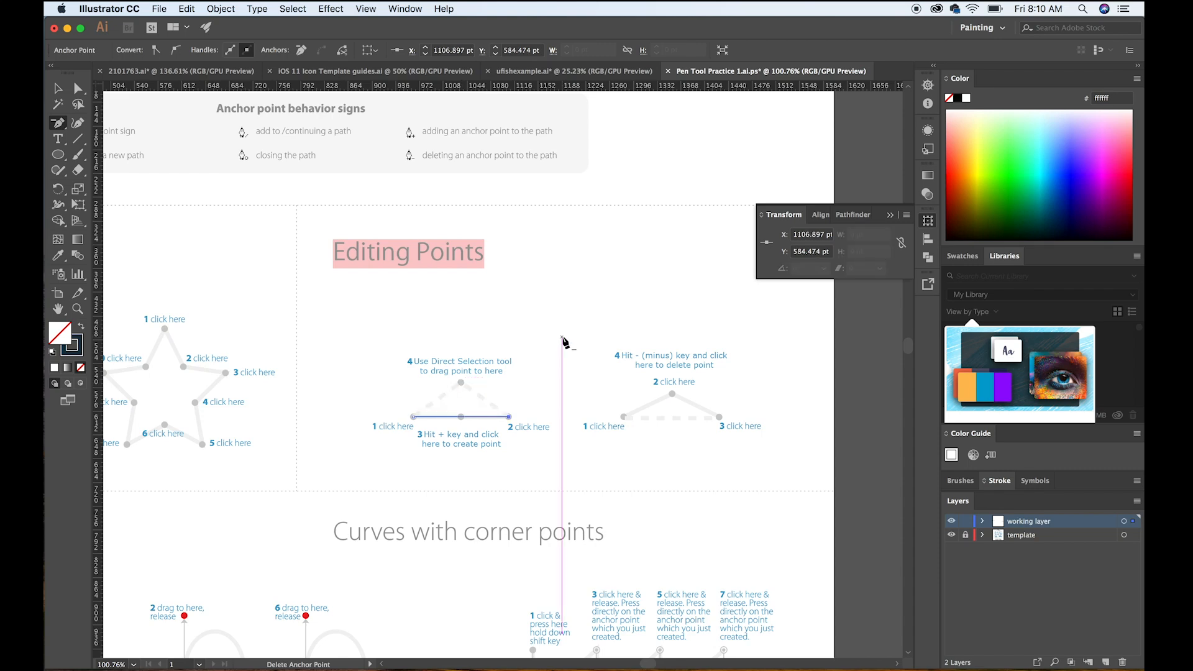
Step: Start the circle in the Multiple curves exercise with a smooth anchor at point 1, extending its horizontal handle to marker 2
key(super+0)
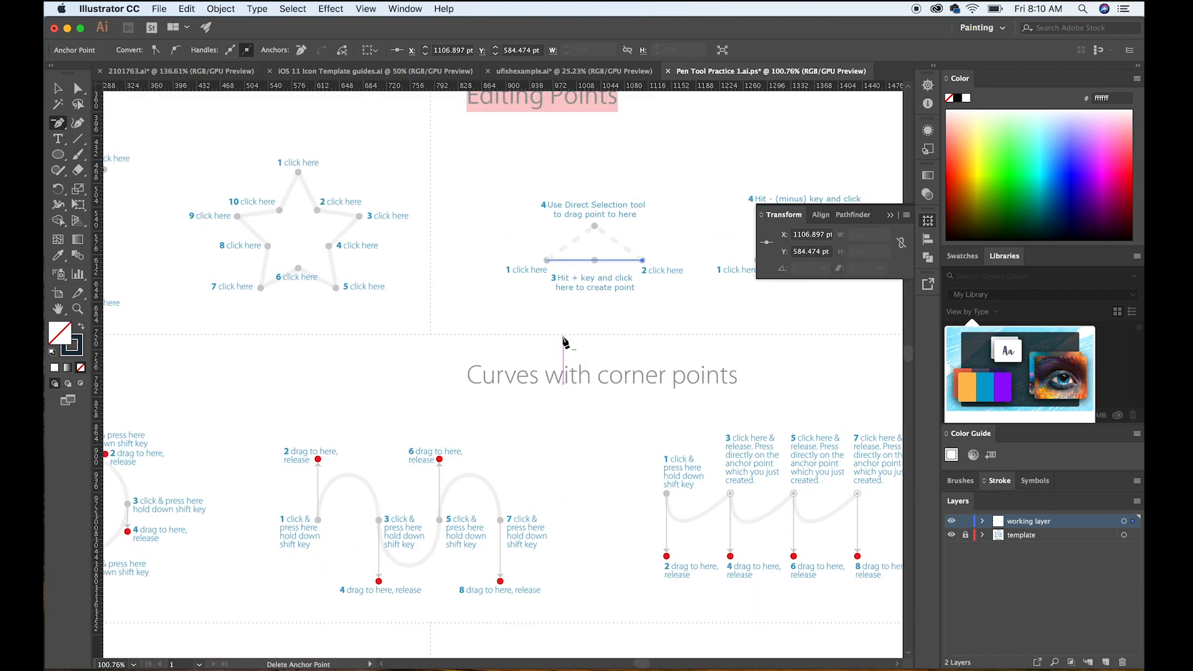
scroll(562, 337, left, 3)
scroll(562, 337, up, 5)
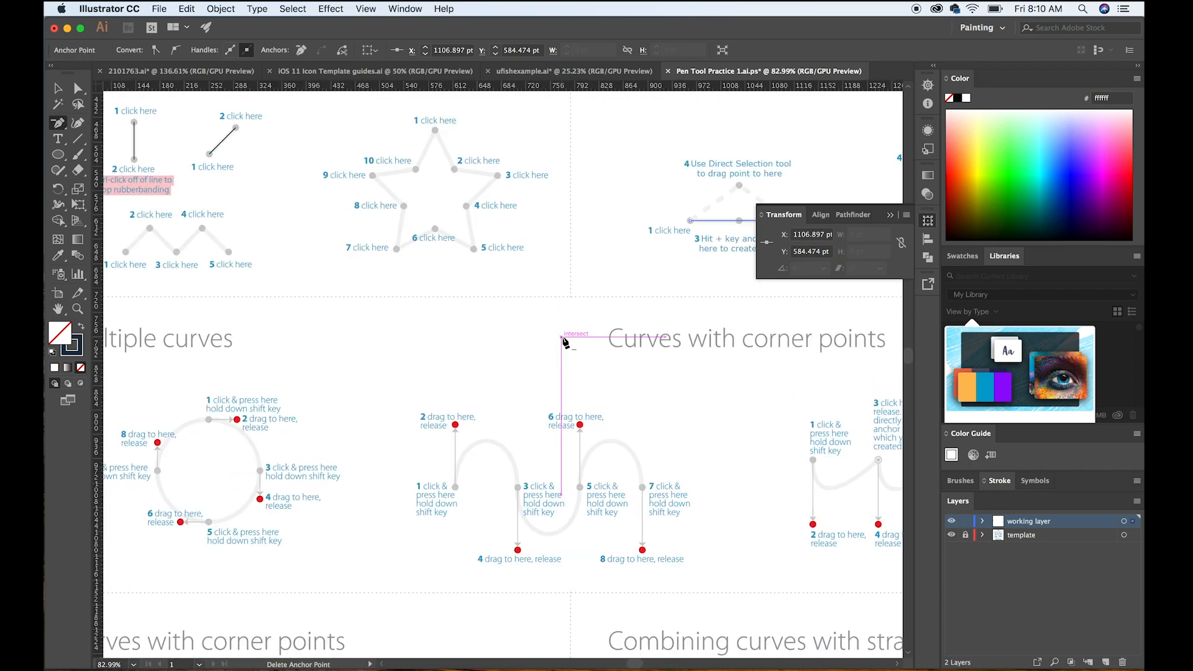
scroll(267, 358, down, 3)
scroll(267, 357, right, 3)
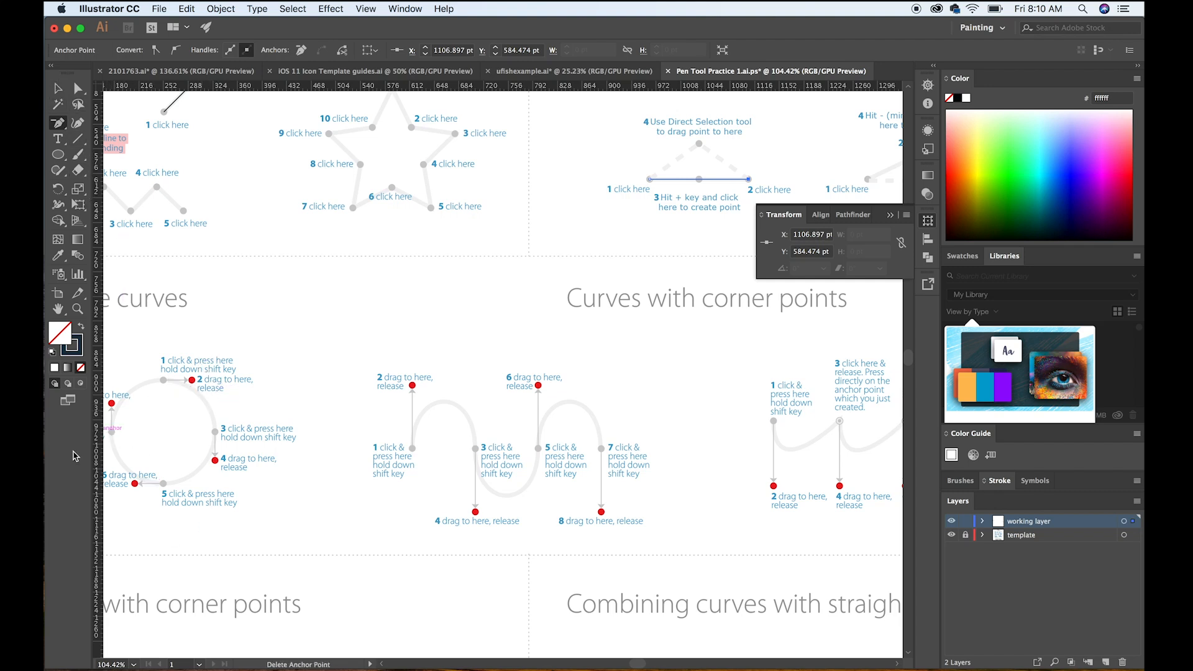
drag(60, 127, 103, 123)
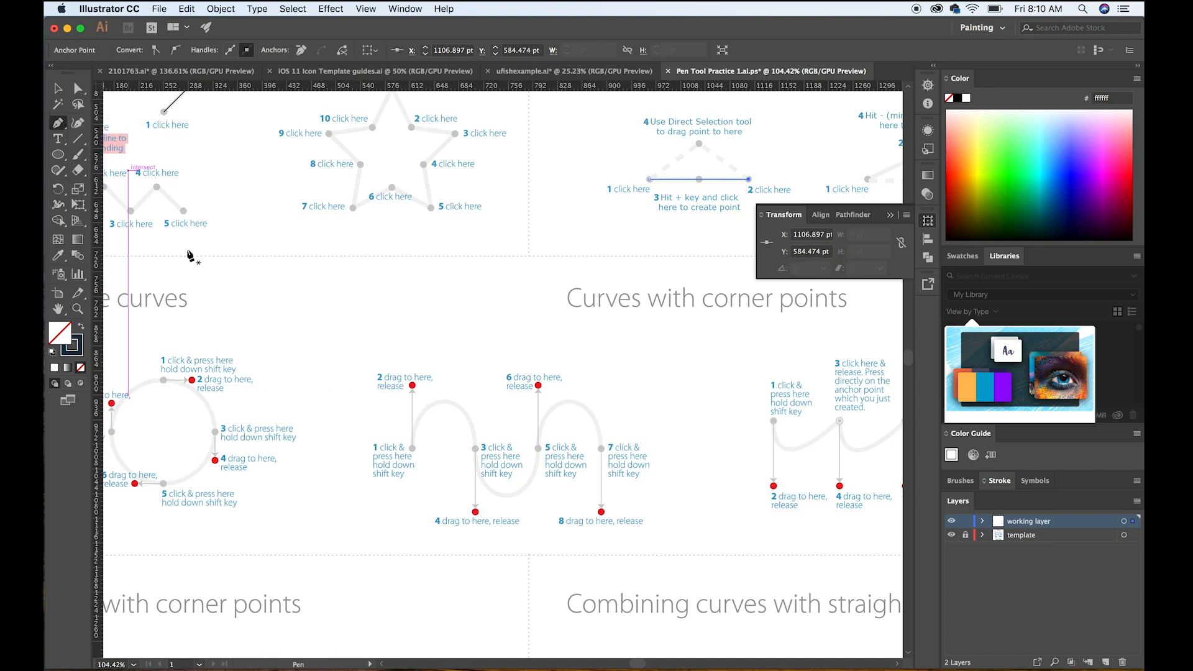
super+click(164, 383)
key(shift)
drag(163, 379, 194, 384)
drag(196, 384, 192, 379)
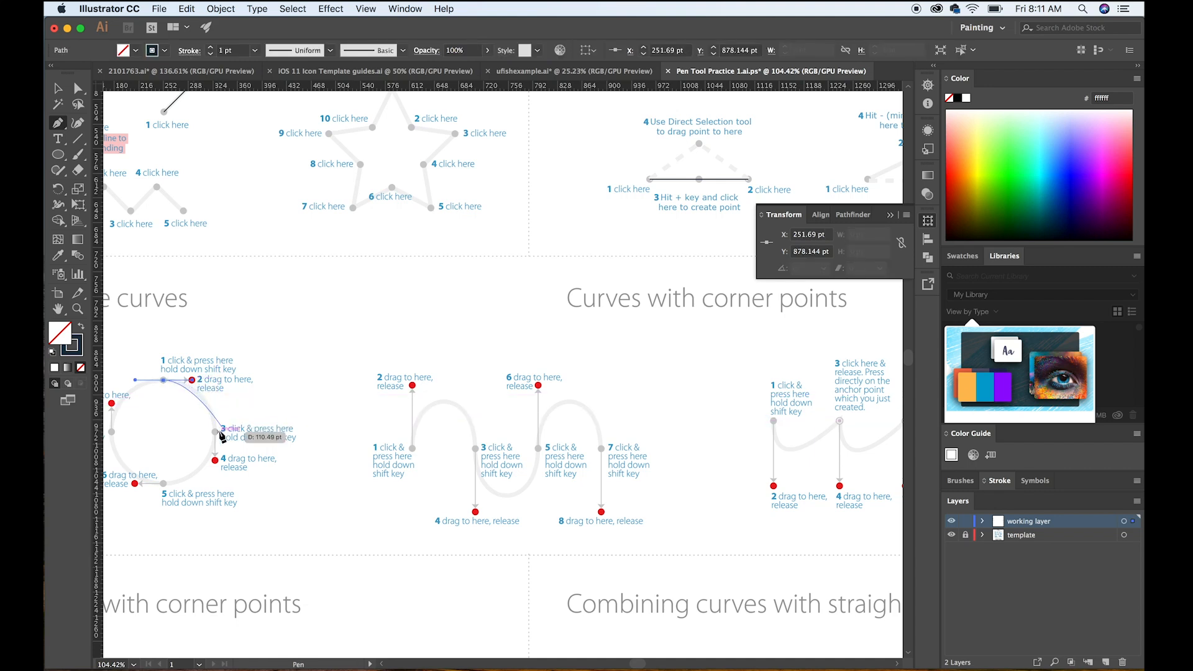
Step: Complete the circle with smooth anchors at its right, bottom and left points, close it at the first anchor and deselect it
drag(215, 431, 135, 483)
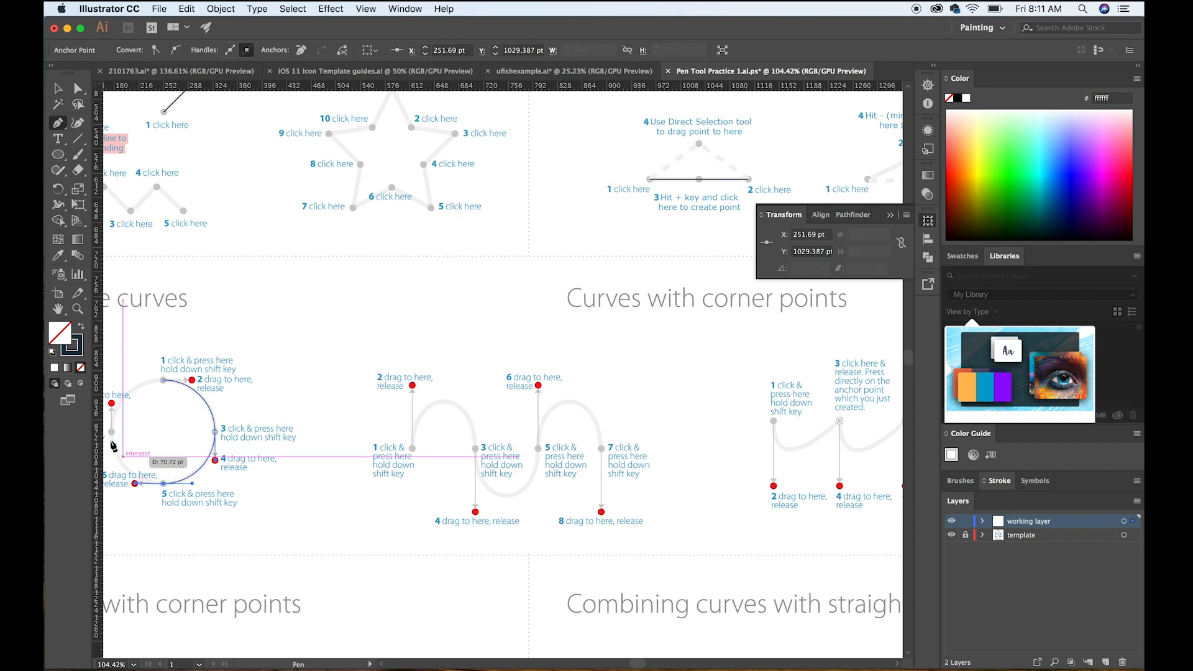
drag(112, 432, 194, 386)
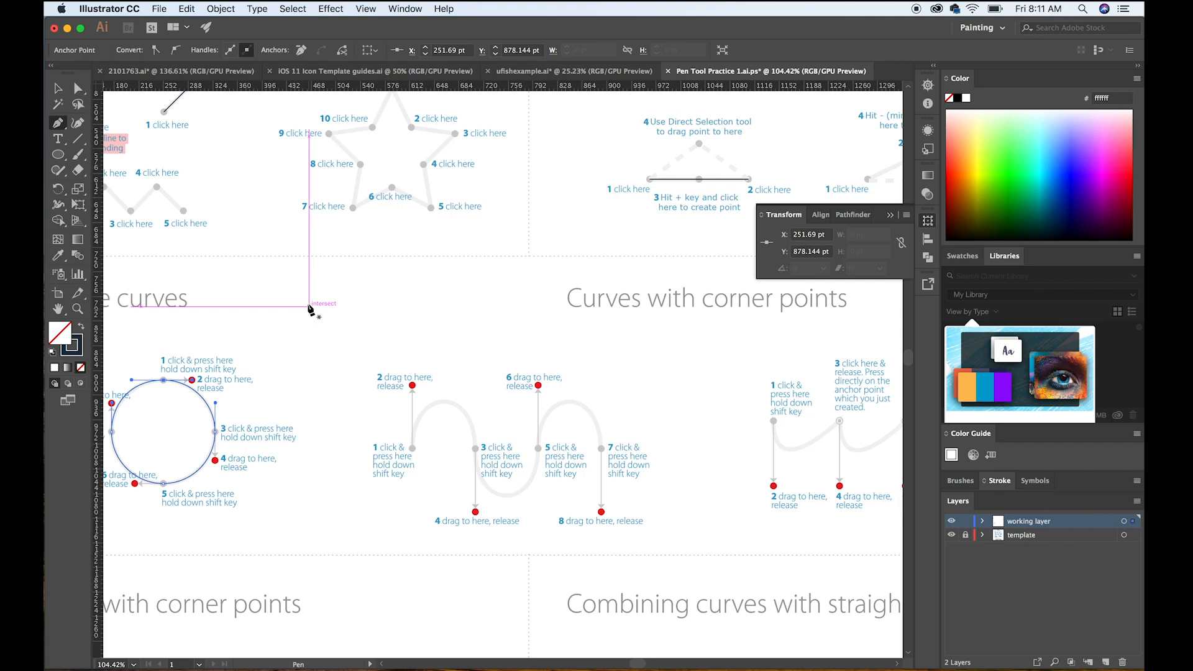
click(58, 88)
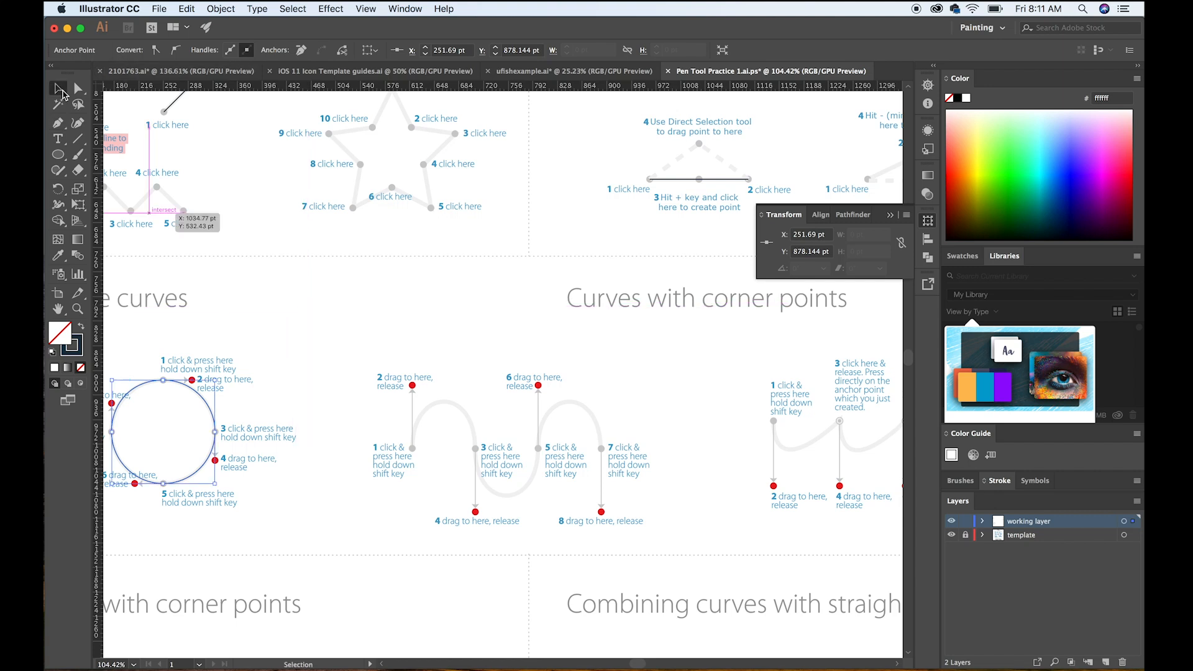
click(332, 367)
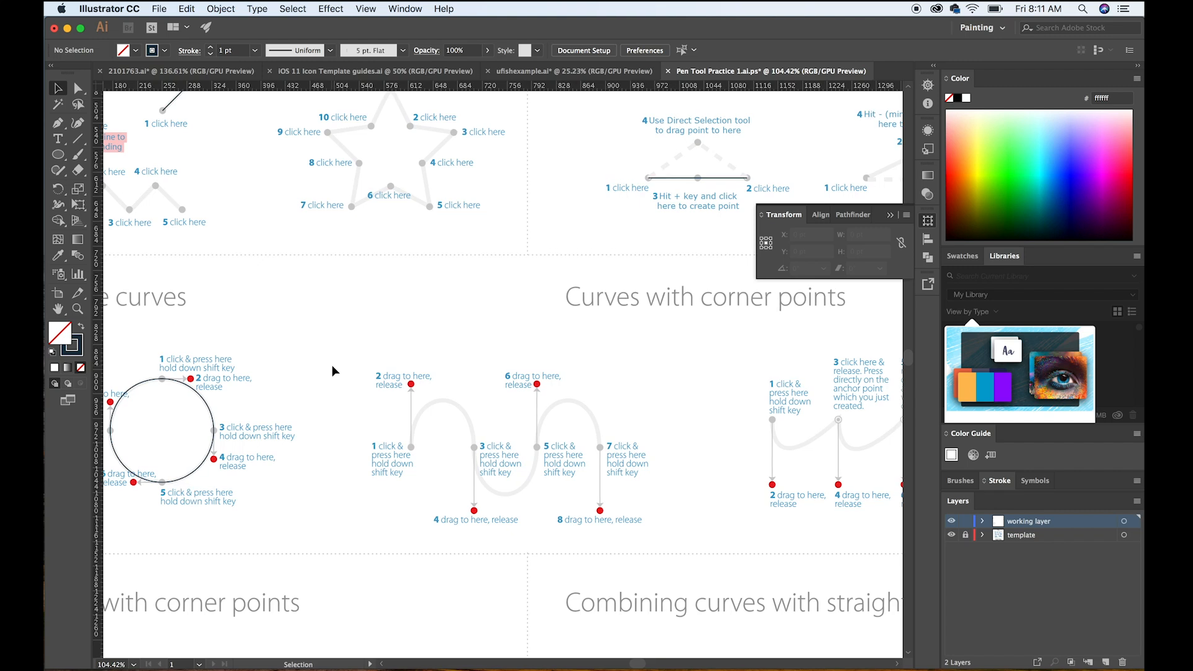
scroll(332, 364, right, 5)
scroll(332, 364, down, 3)
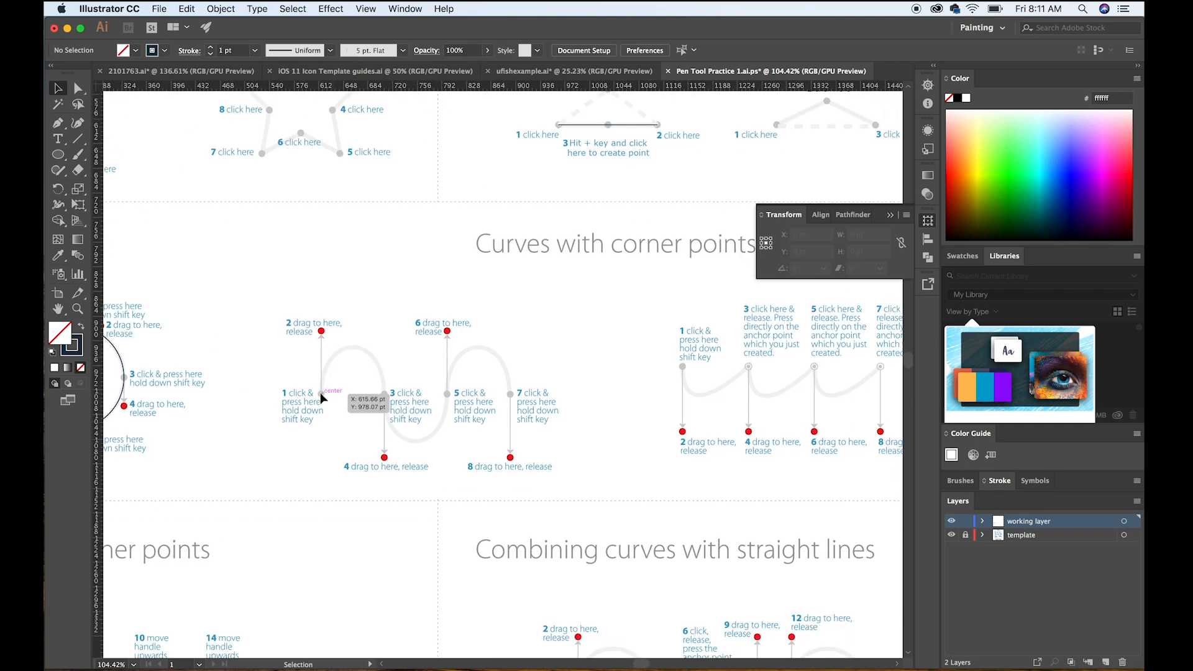
drag(321, 392, 322, 332)
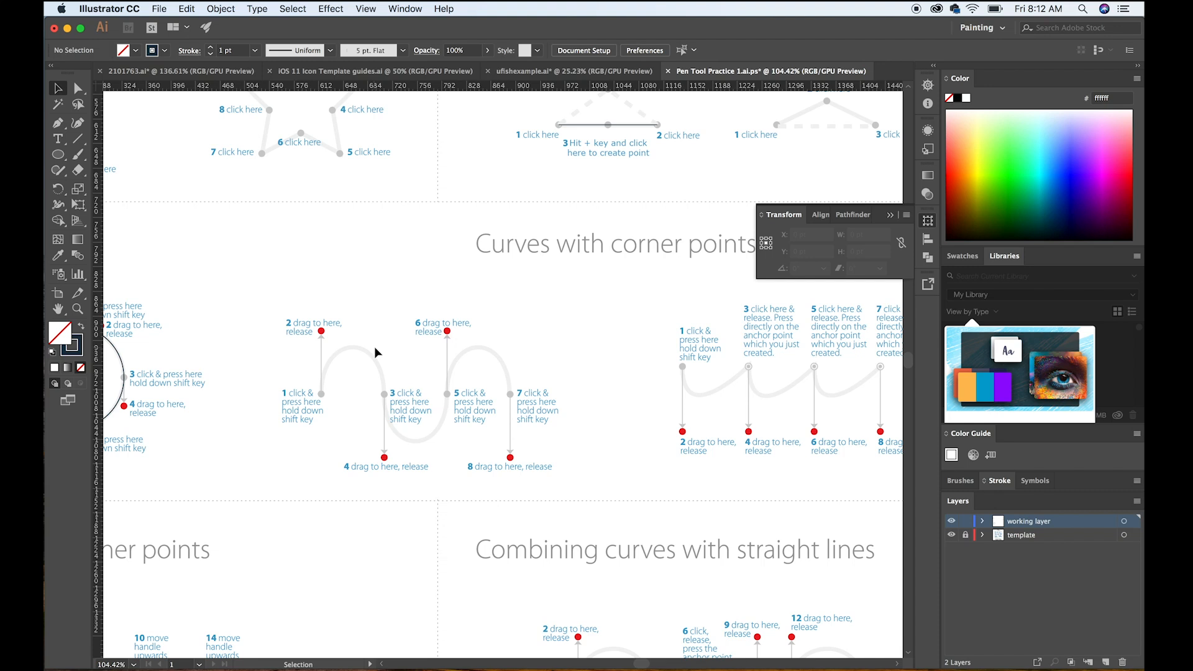
key(p)
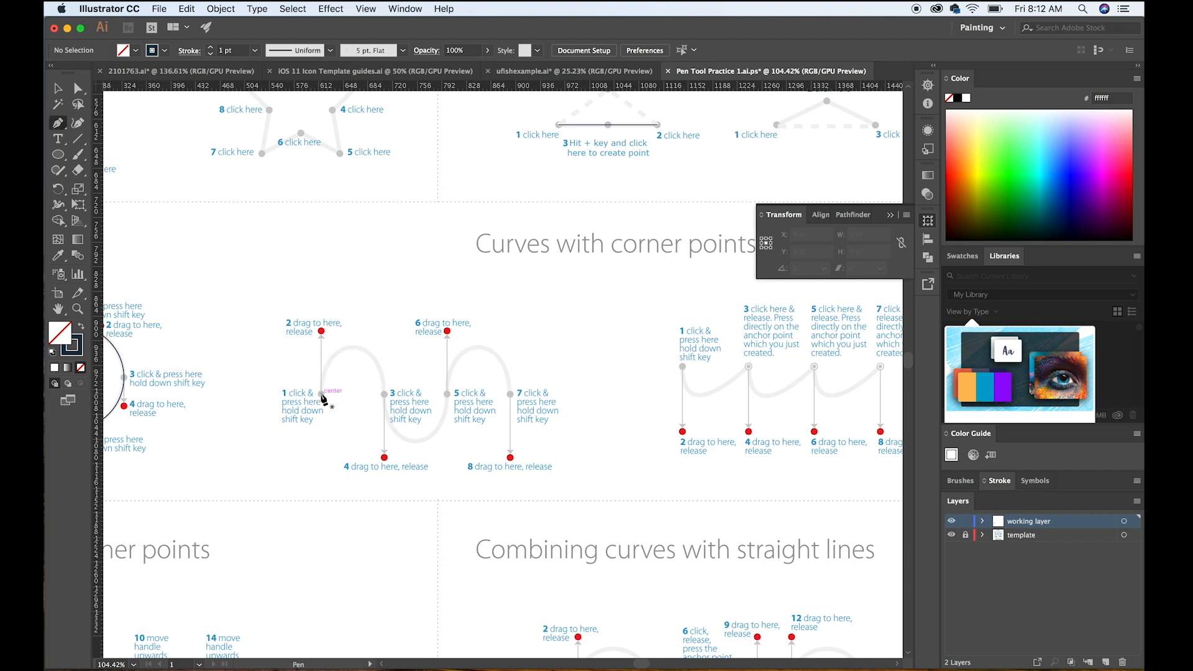
drag(323, 349, 322, 333)
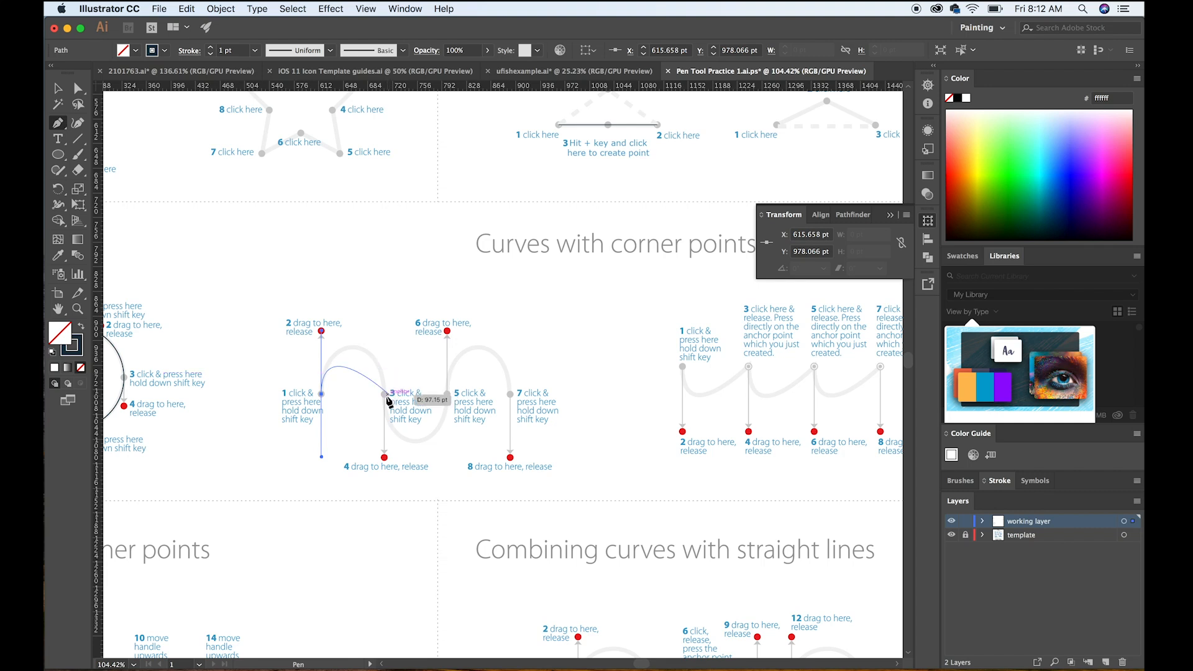
drag(385, 394, 385, 458)
key(super+z)
scroll(554, 414, right, 5)
key(super+z)
Step: Draw the first arch of the lower-row Curves with corner points exercise from point 1 to point 3, extending handles to markers 2 and 4
scroll(550, 313, right, 1)
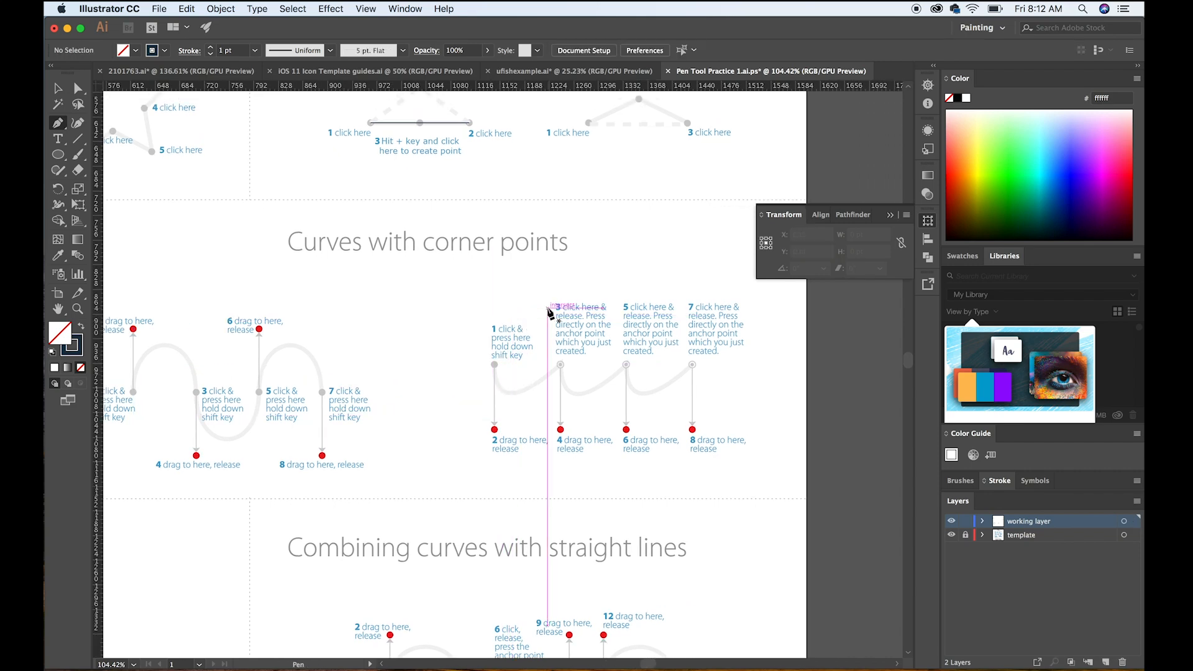
scroll(549, 314, down, 1)
scroll(550, 313, right, 1)
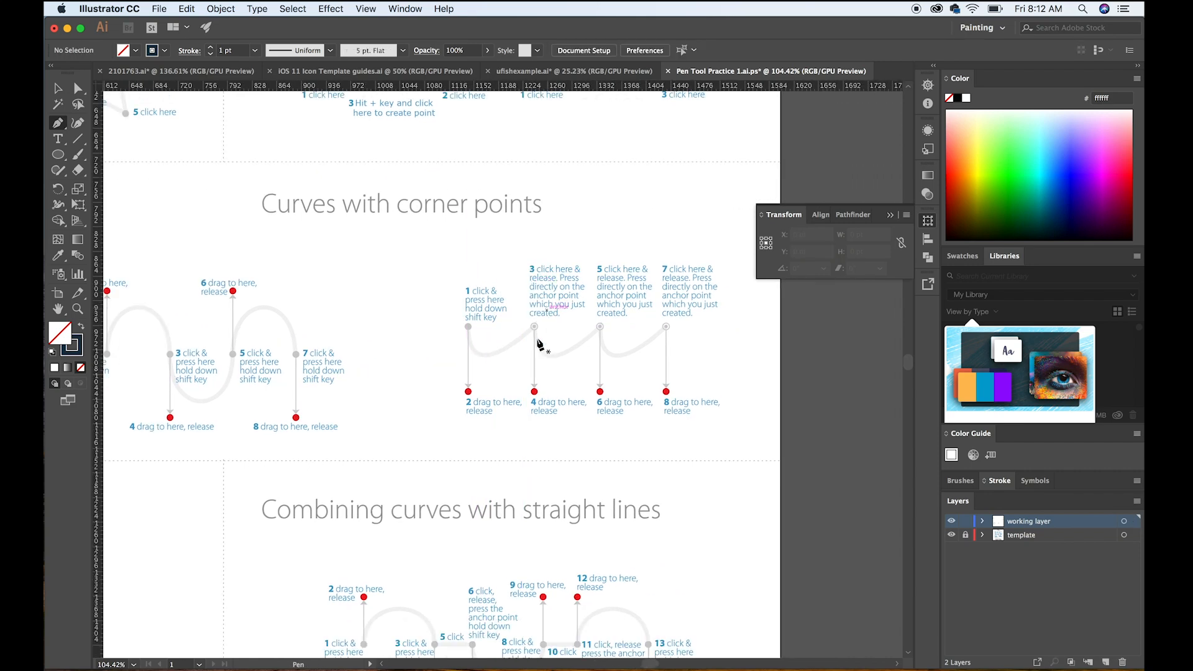
scroll(474, 466, down, 6)
scroll(474, 466, left, 10)
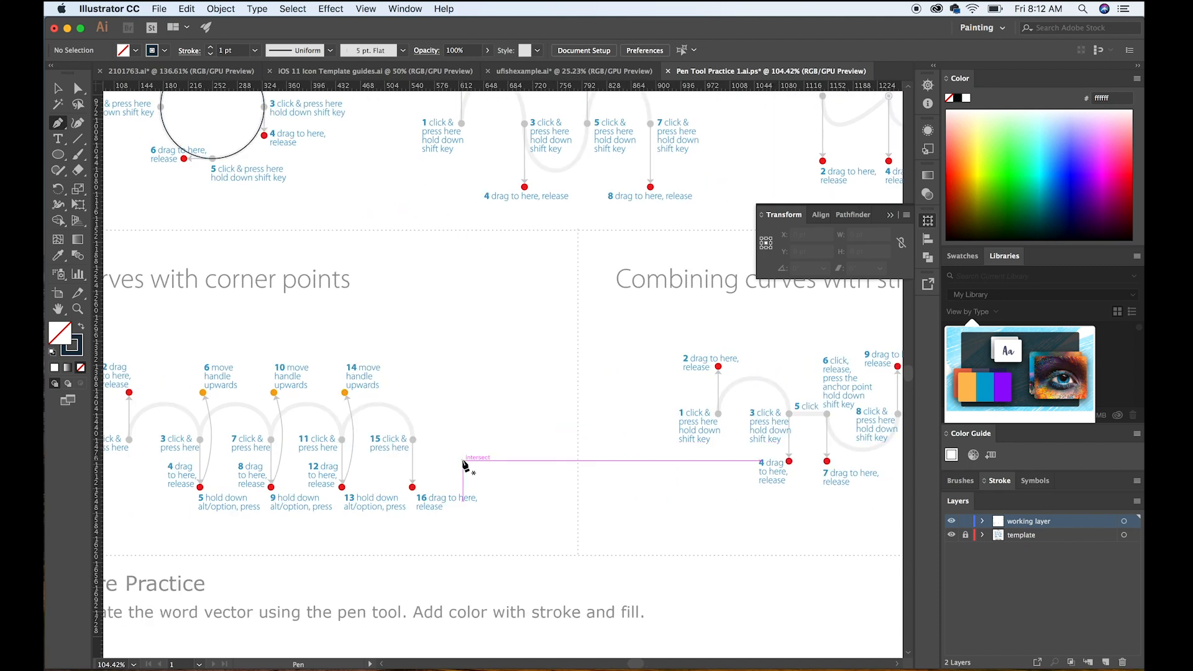
scroll(464, 465, left, 4)
scroll(464, 464, down, 1)
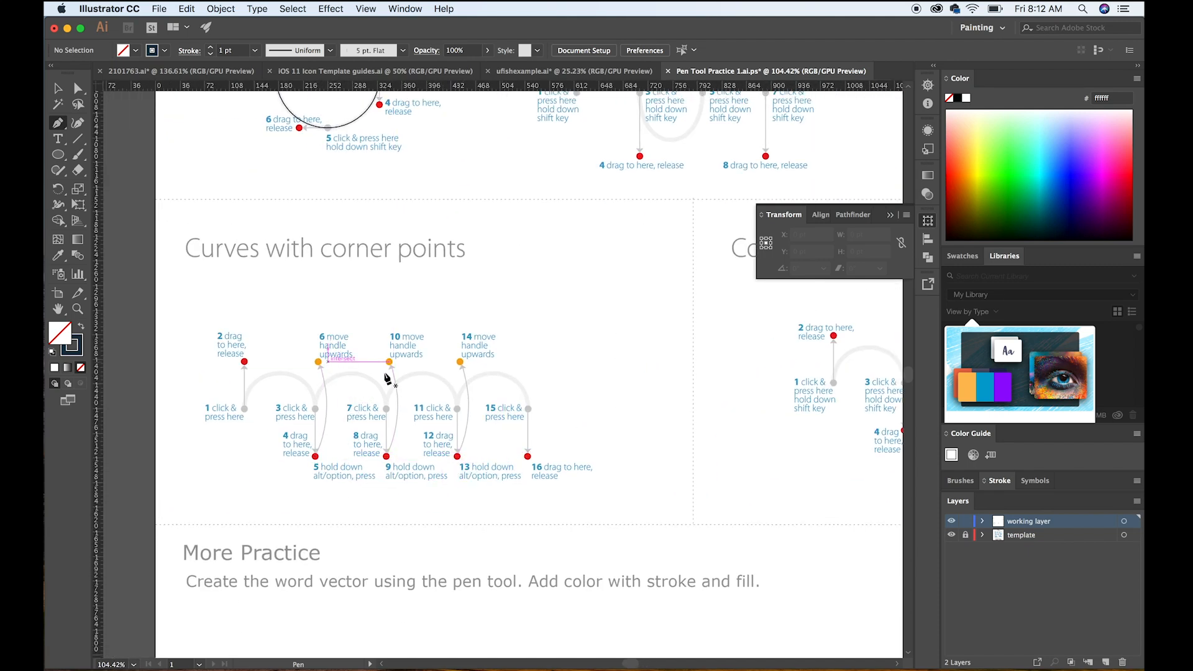
scroll(389, 381, up, 2)
scroll(389, 381, right, 1)
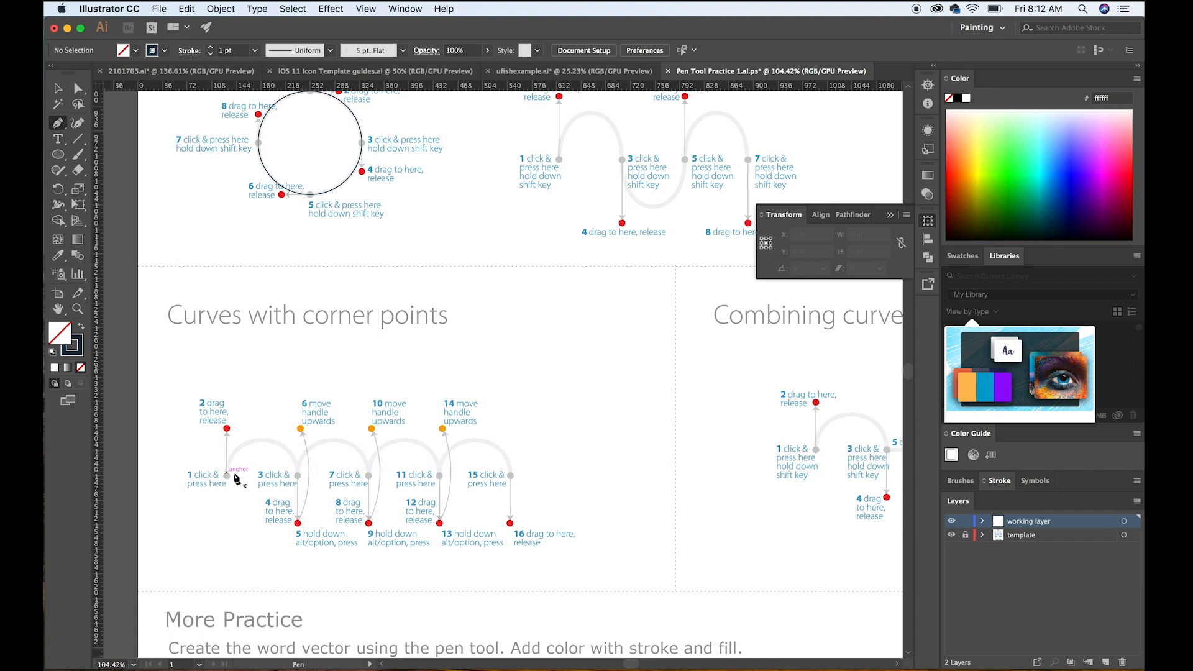
drag(232, 457, 226, 428)
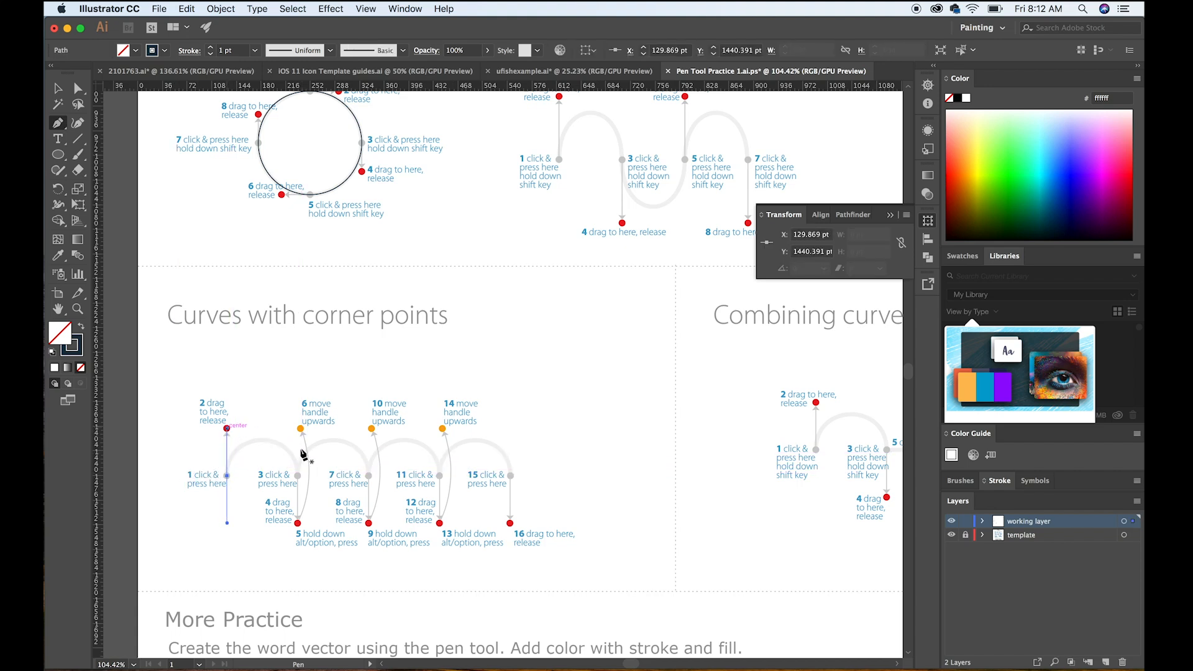
drag(298, 476, 298, 525)
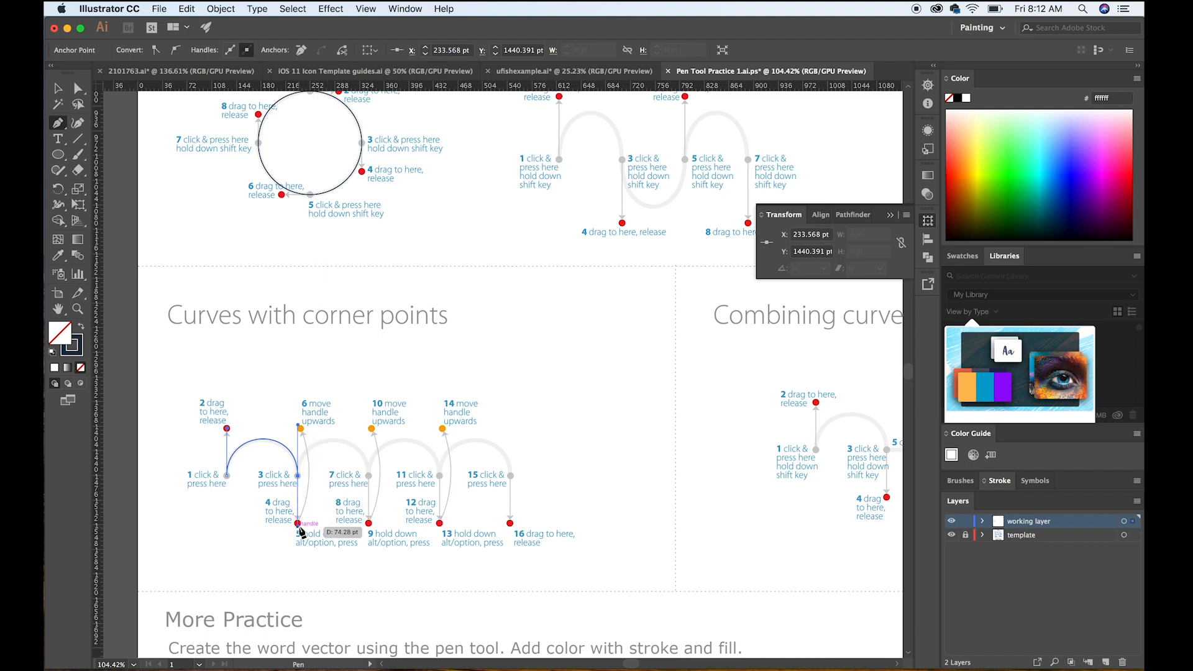
Step: Swing point 3's outgoing handle up to marker 6 and draw the second arch to point 7, redirecting its handle to marker 10
drag(299, 529, 302, 435)
drag(298, 523, 302, 429)
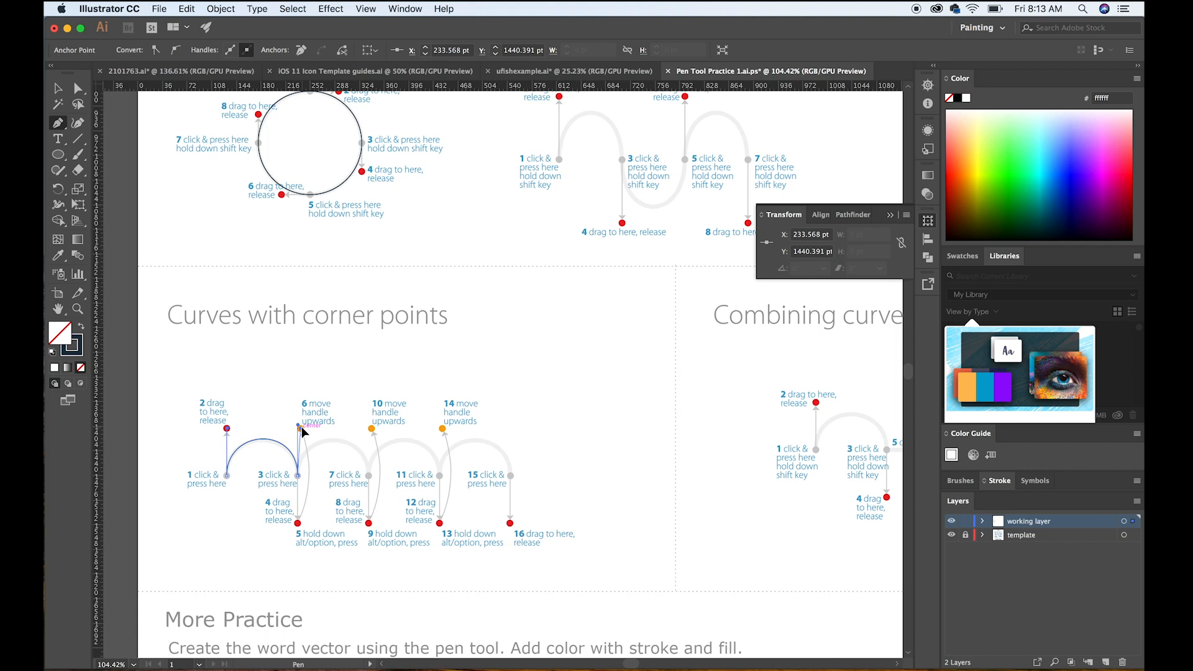
drag(303, 428, 302, 429)
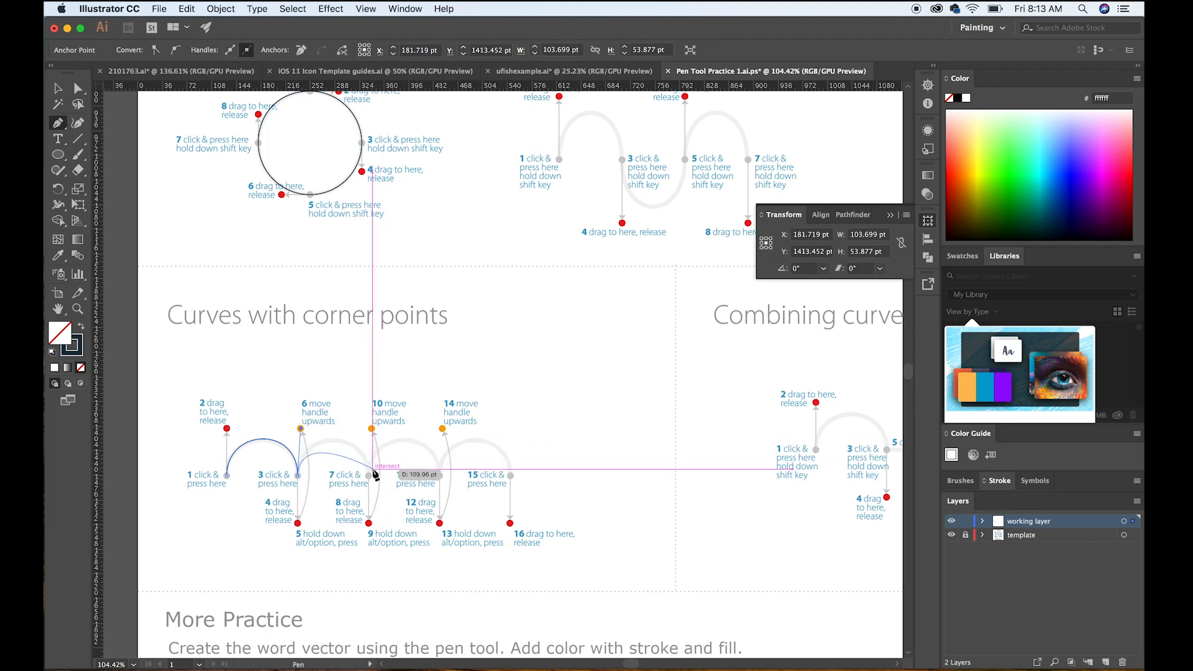
drag(369, 476, 370, 526)
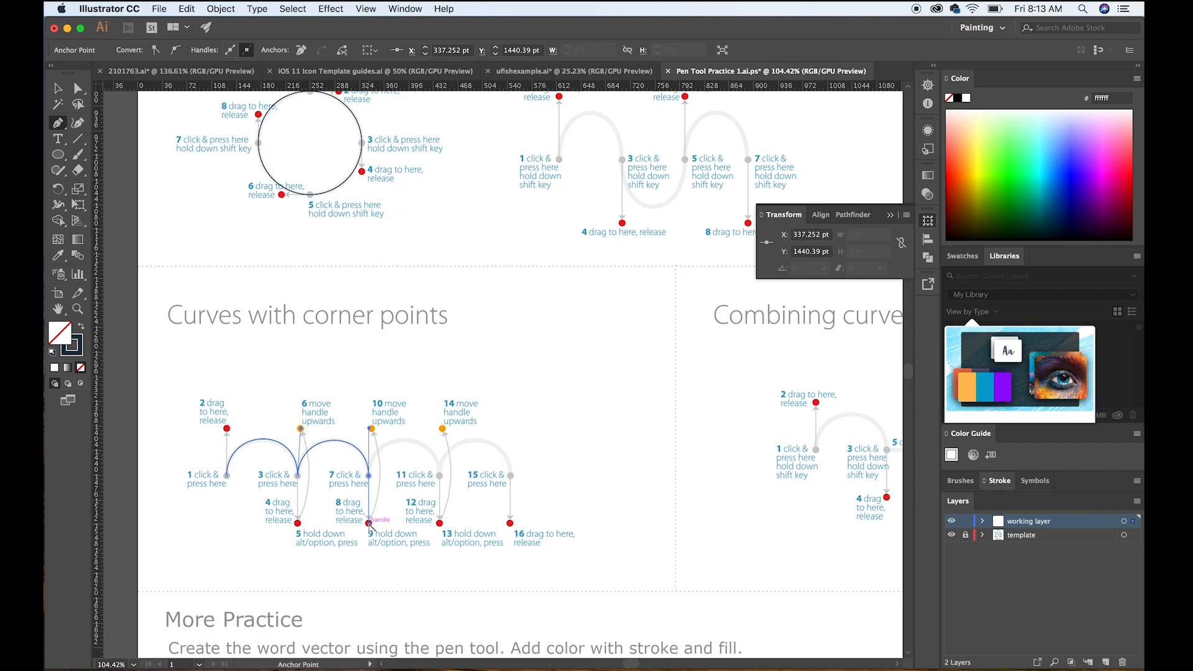
drag(370, 526, 373, 430)
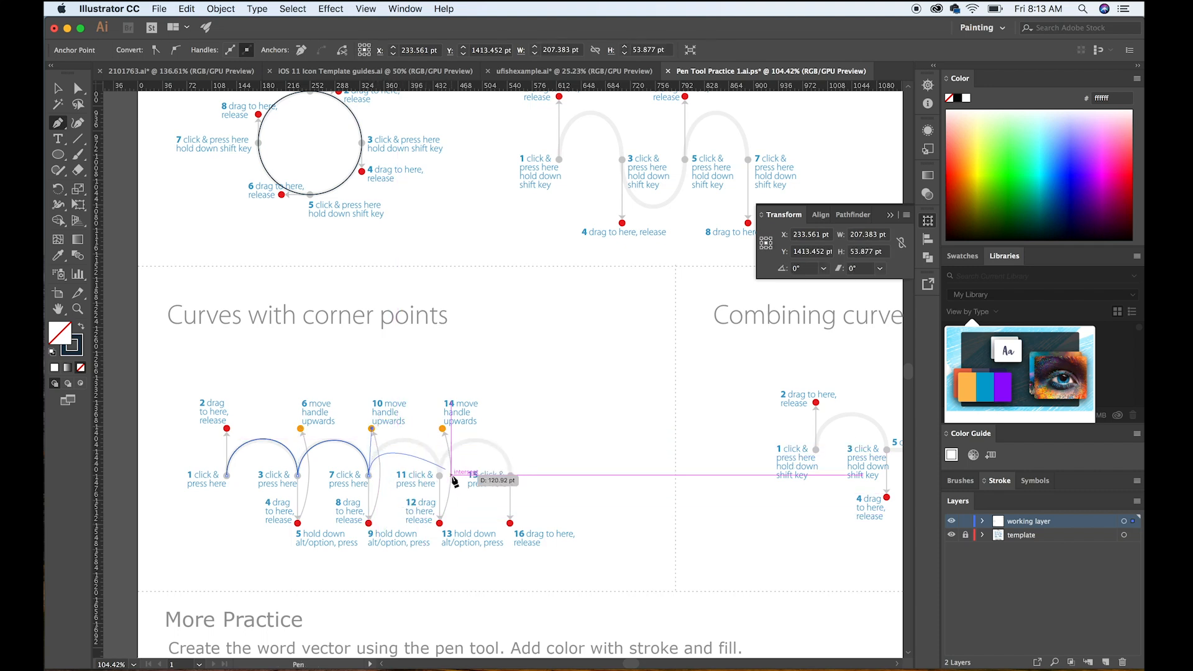
Step: Add the last two arches at points 11 and 15, redirect their outgoing handles upward, and end the path
drag(440, 477, 442, 429)
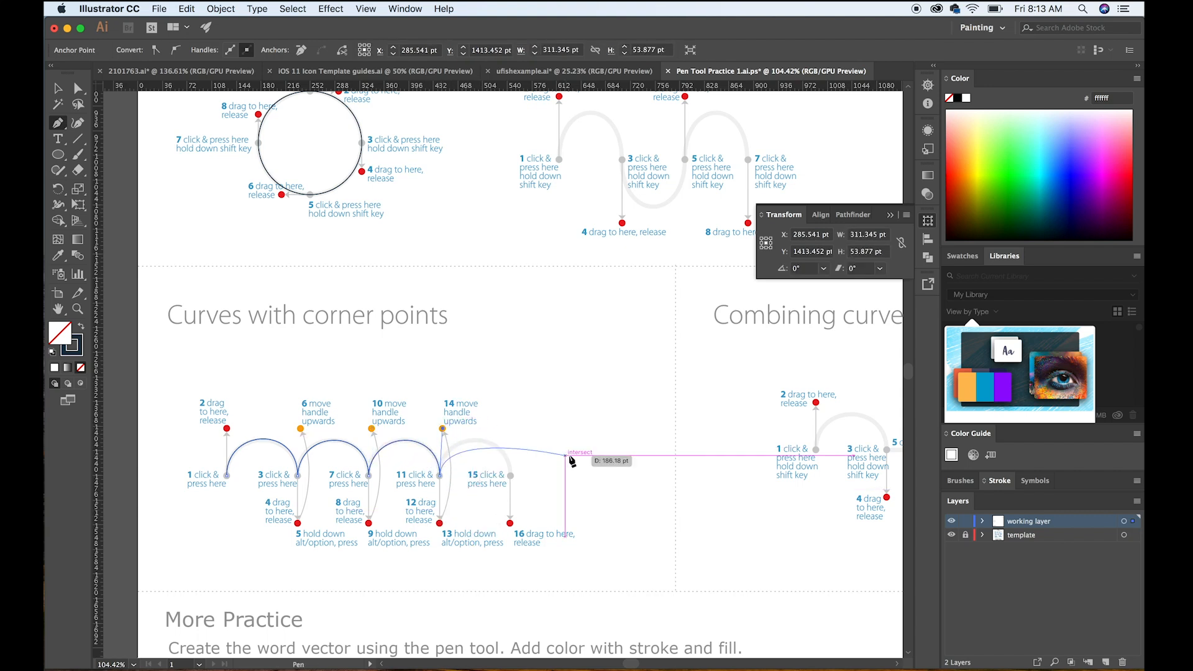
drag(510, 475, 511, 524)
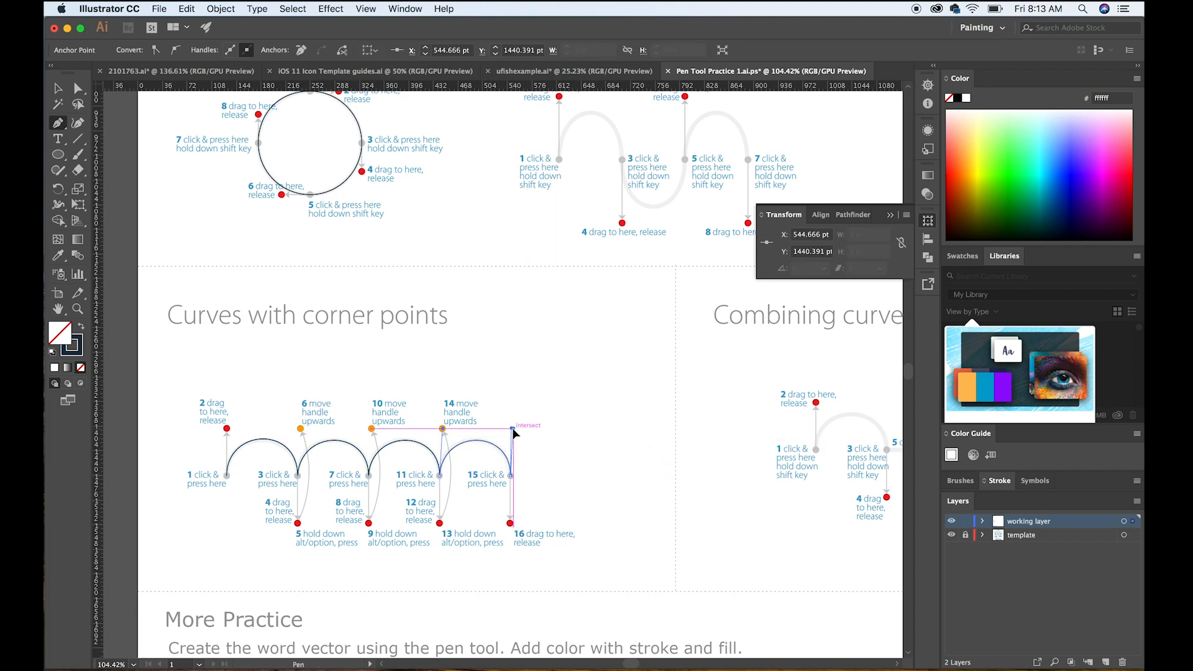
drag(511, 428, 511, 428)
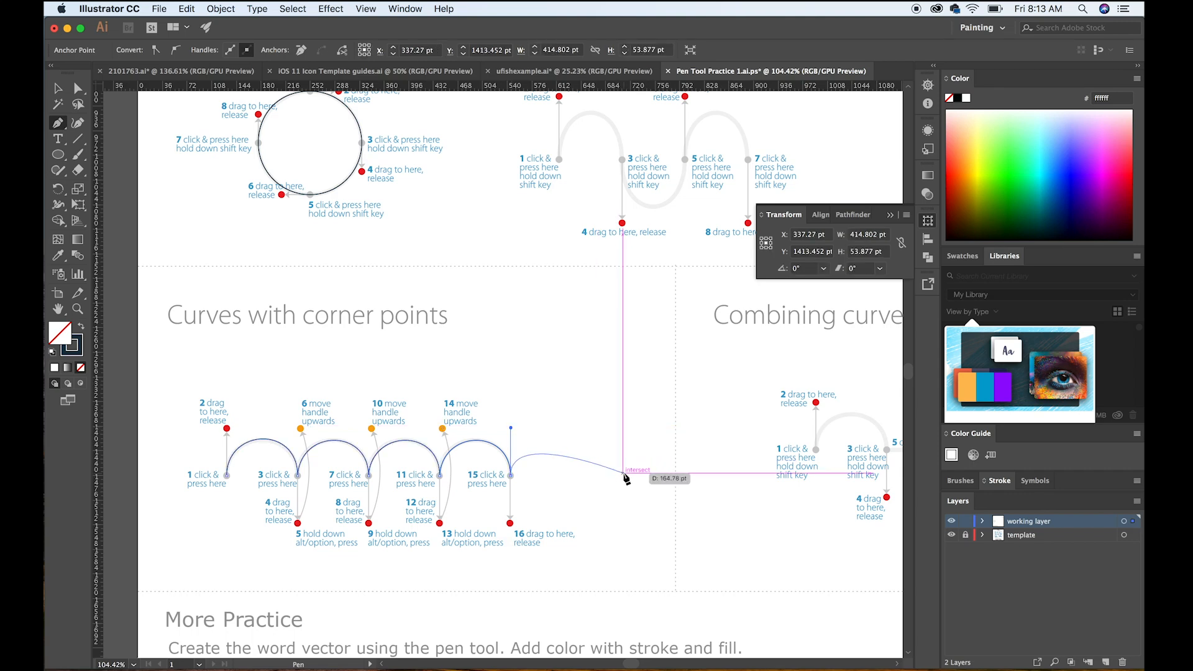
scroll(626, 479, right, 2)
scroll(625, 479, right, 2)
scroll(626, 478, down, 1)
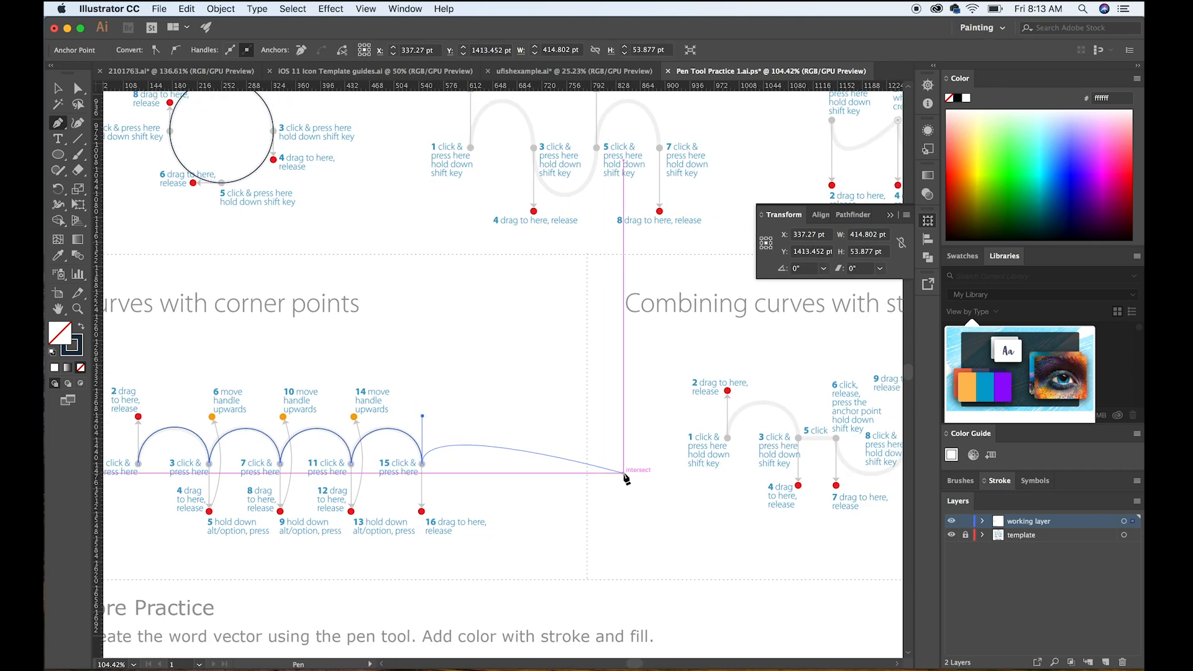
key(Escape)
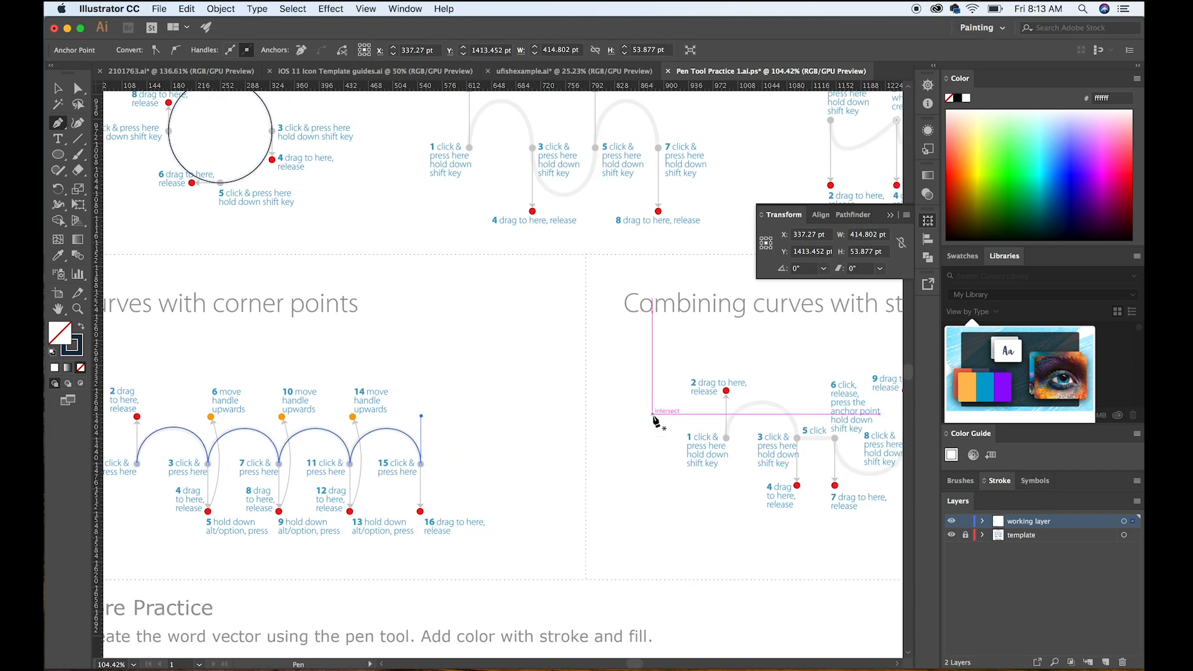
Step: Draw the first arch of the Combining curves with straight lines exercise from point 1 to point 3, with handles to markers 2 and 4
scroll(655, 421, right, 4)
scroll(655, 421, down, 1)
scroll(655, 421, right, 5)
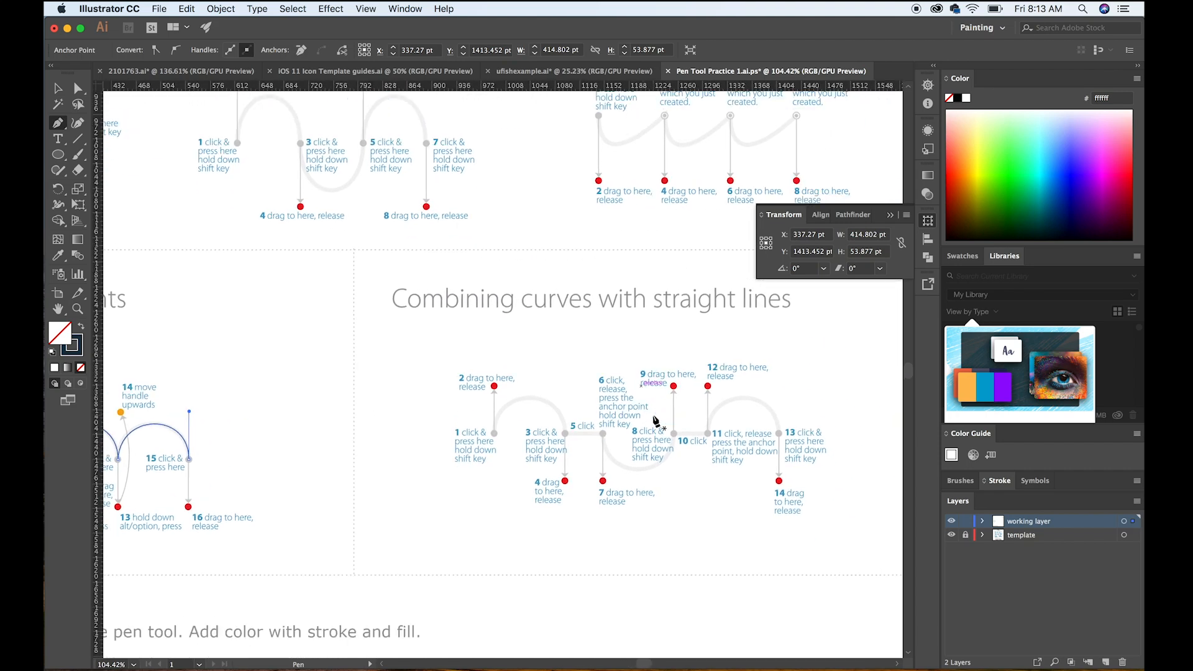
scroll(656, 422, down, 1)
scroll(655, 421, right, 1)
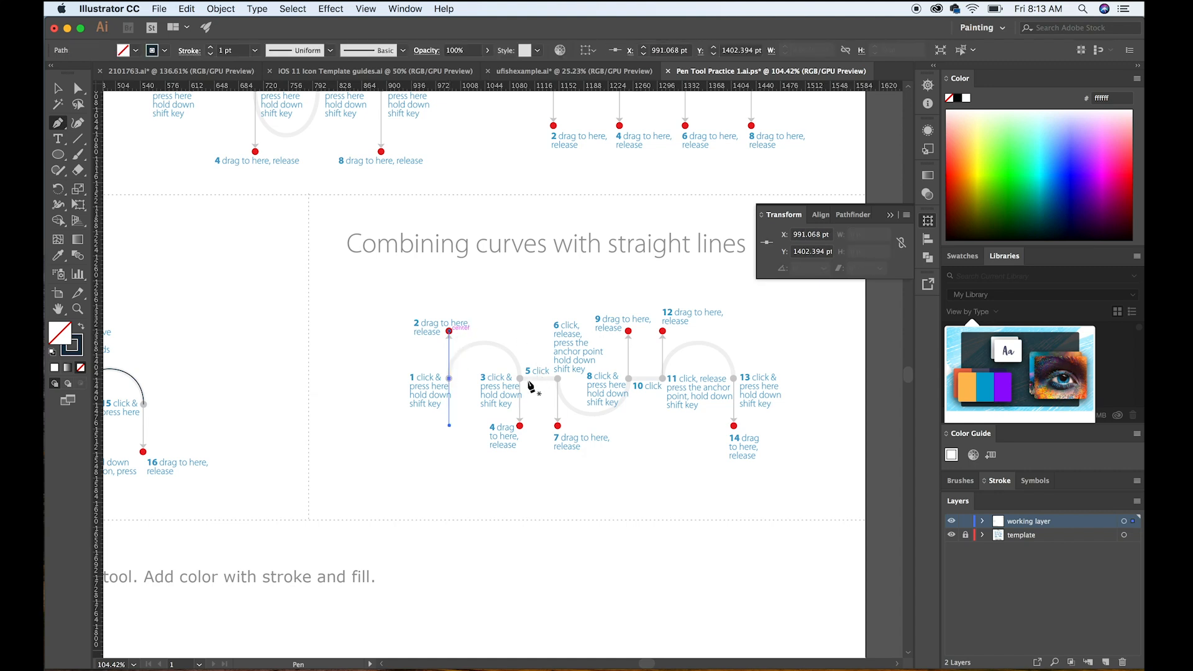
drag(519, 378, 521, 427)
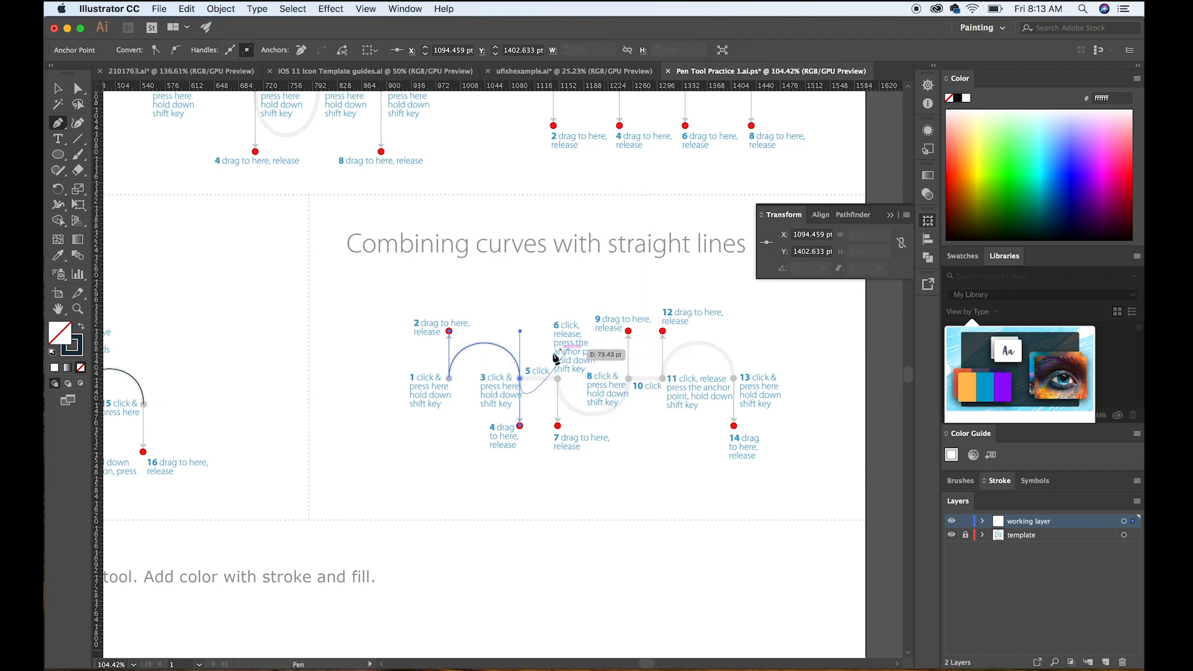
Step: Convert point 3 to a corner, add a straight segment to point 6, and draw the downward curve to point 8, removing its outgoing handle
click(521, 379)
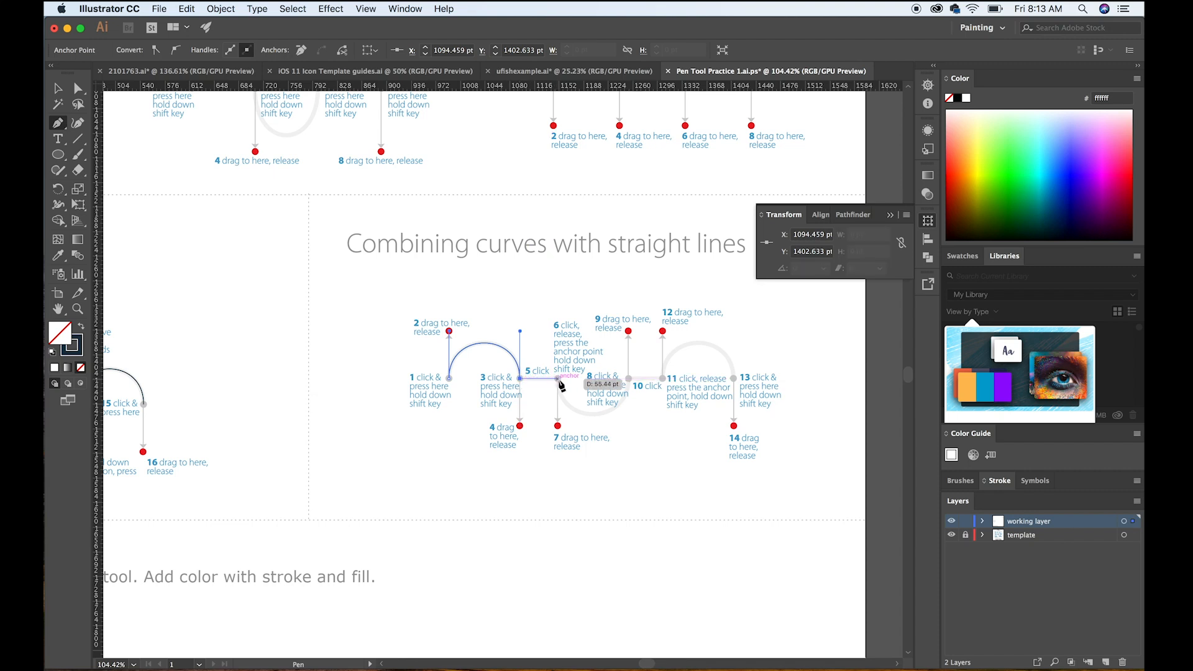
click(558, 379)
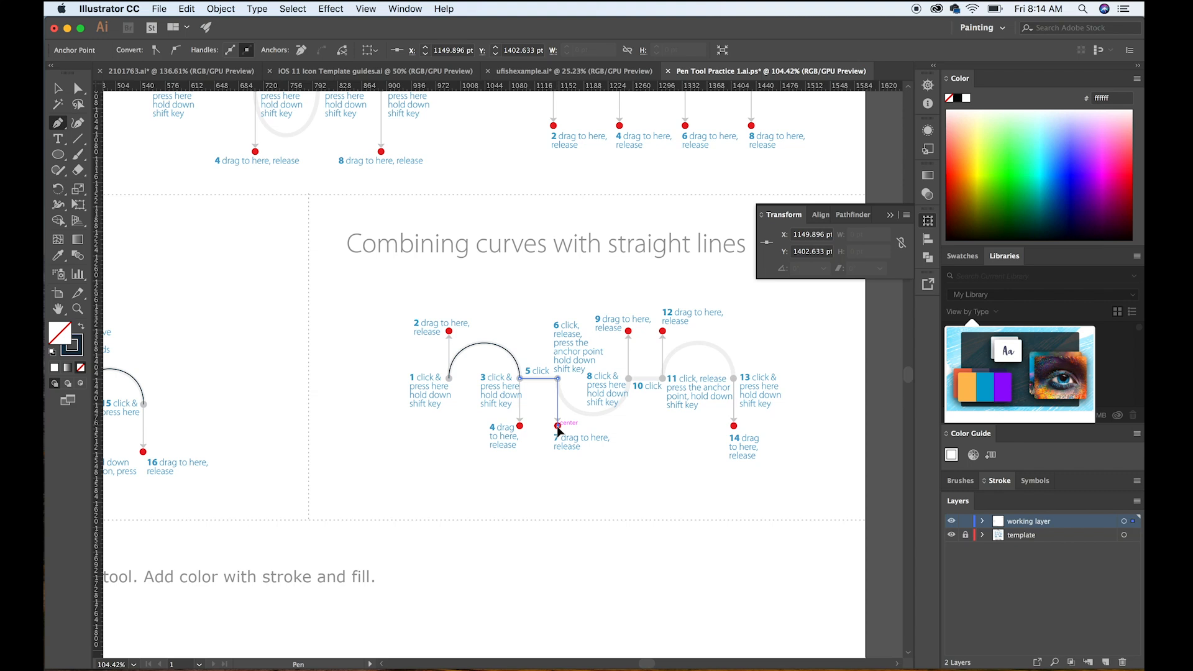
drag(558, 429, 558, 428)
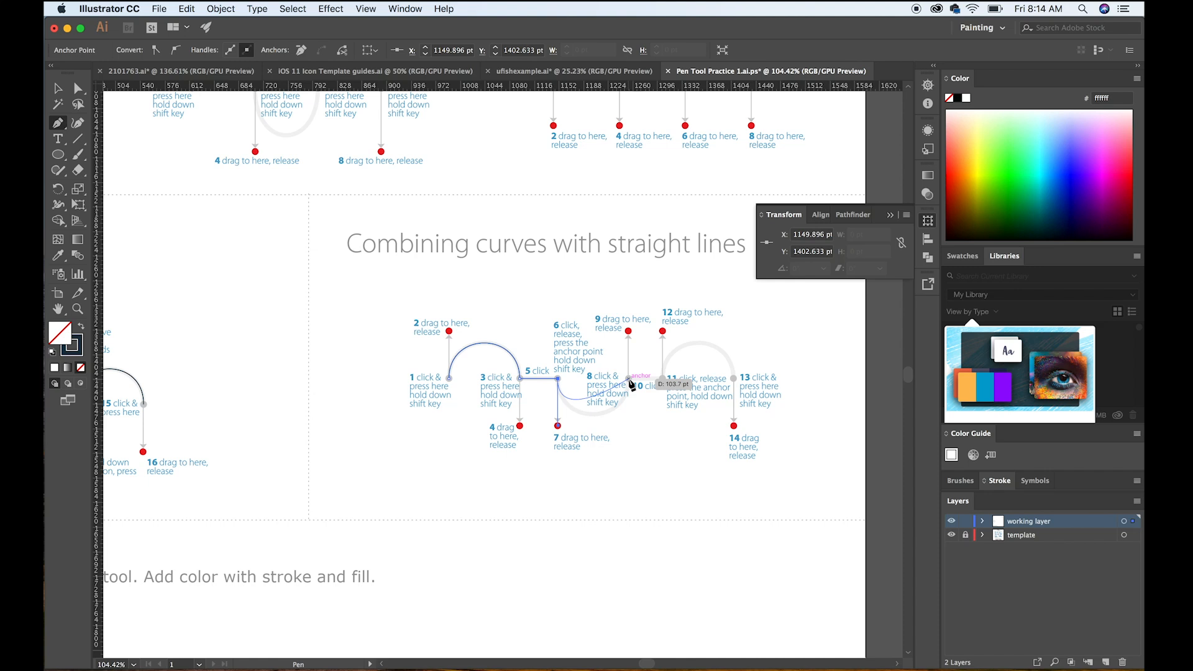
drag(628, 377, 628, 330)
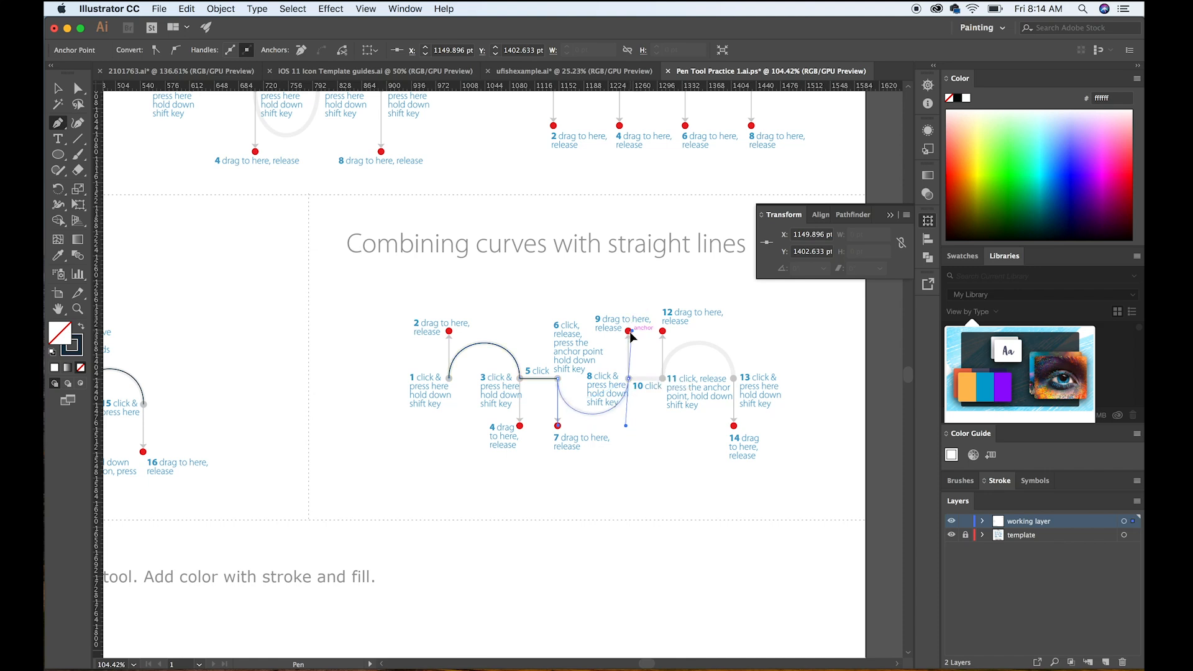
click(628, 377)
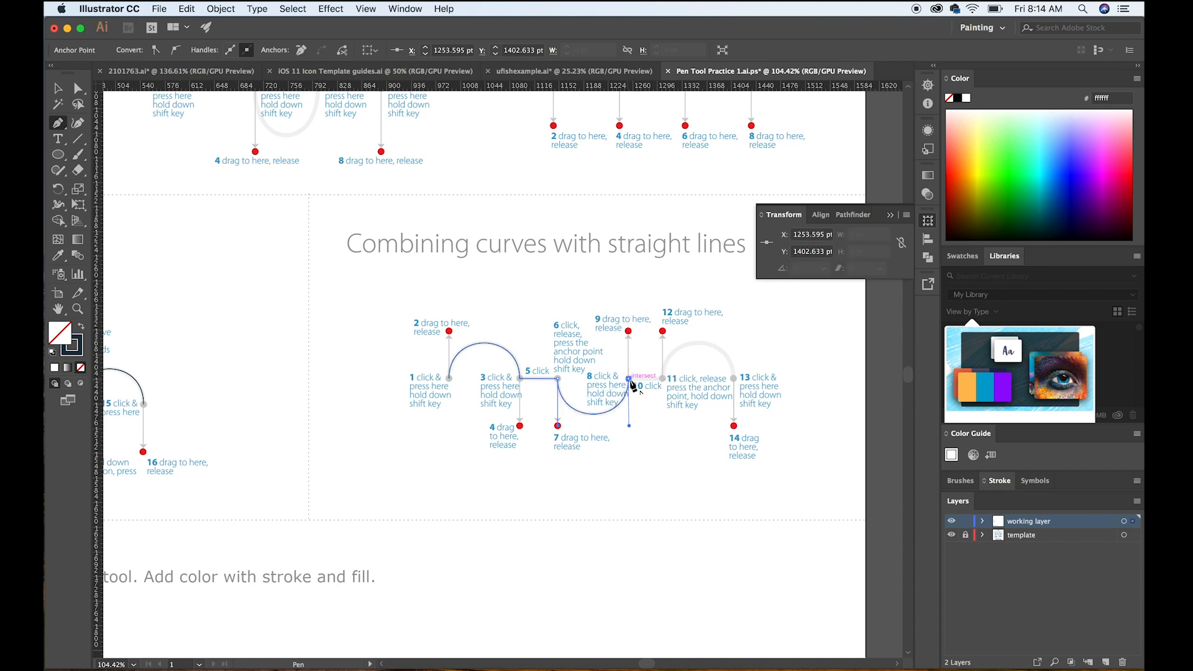
Step: Add a straight segment to point 11, extend its handle to marker 12, and draw the final arch to point 13 with its handle at marker 14
drag(662, 377, 663, 333)
key(super+z)
click(663, 378)
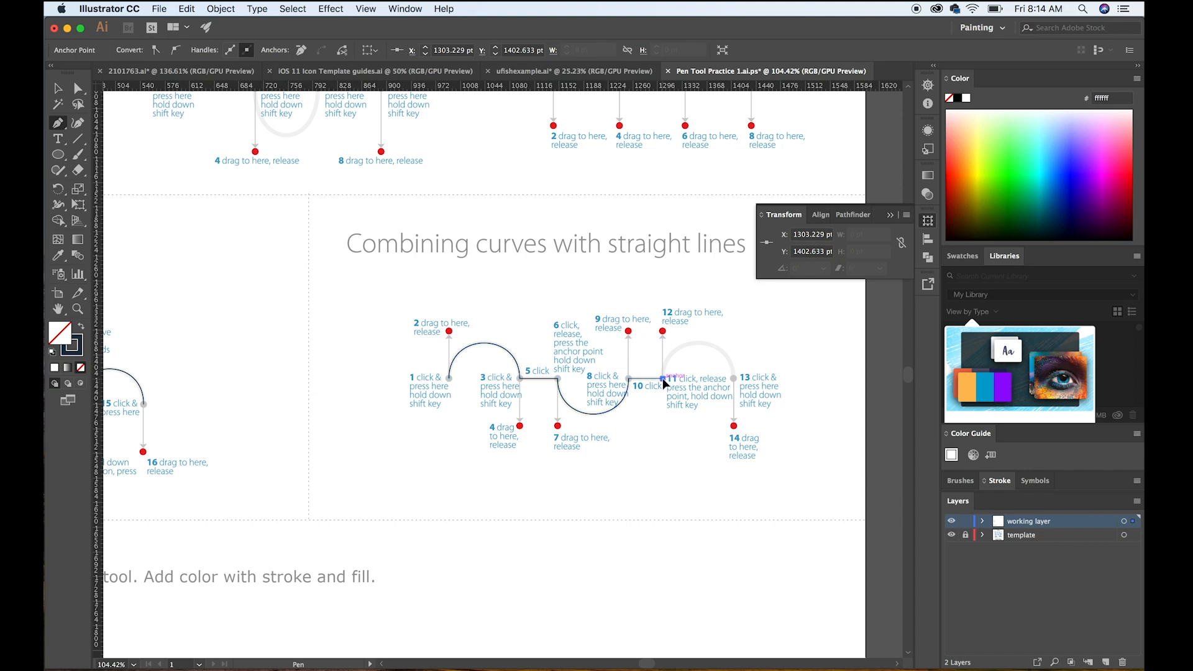
drag(662, 331, 663, 332)
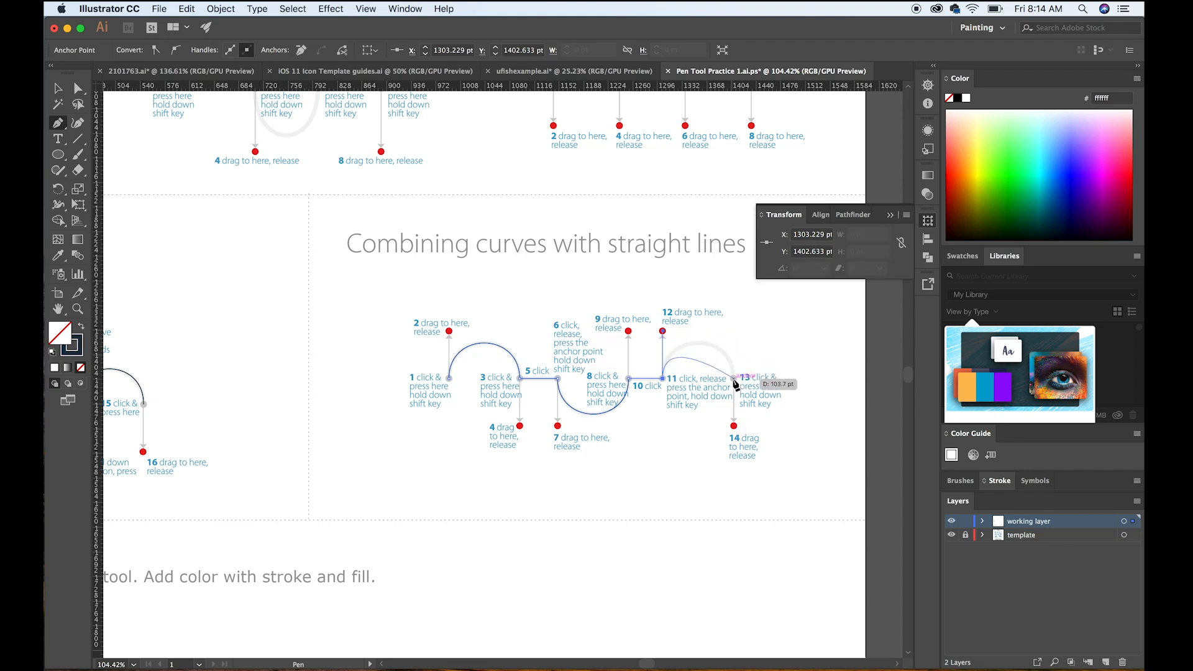
drag(733, 379, 734, 430)
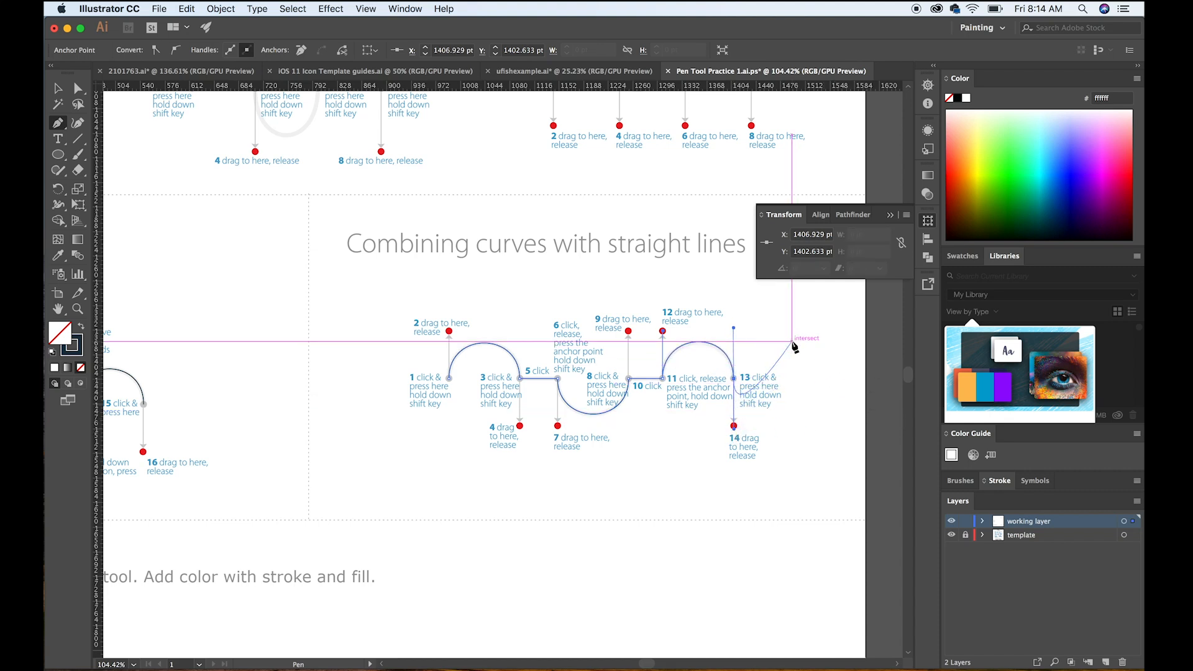
scroll(633, 463, down, 4)
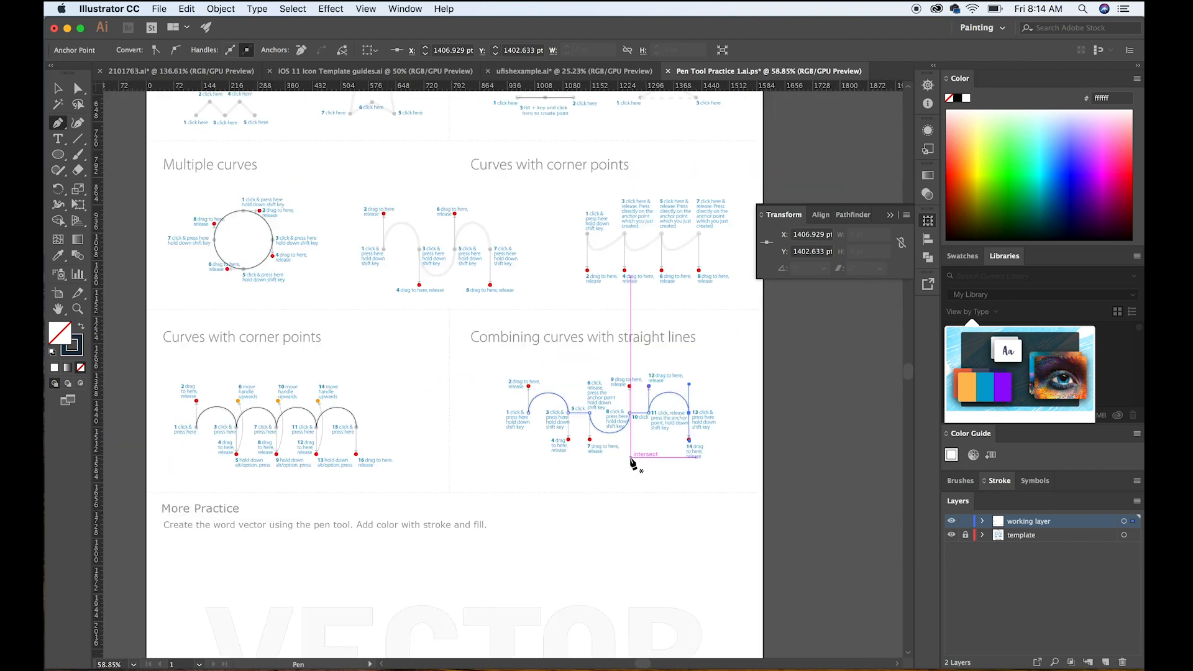
scroll(633, 462, down, 5)
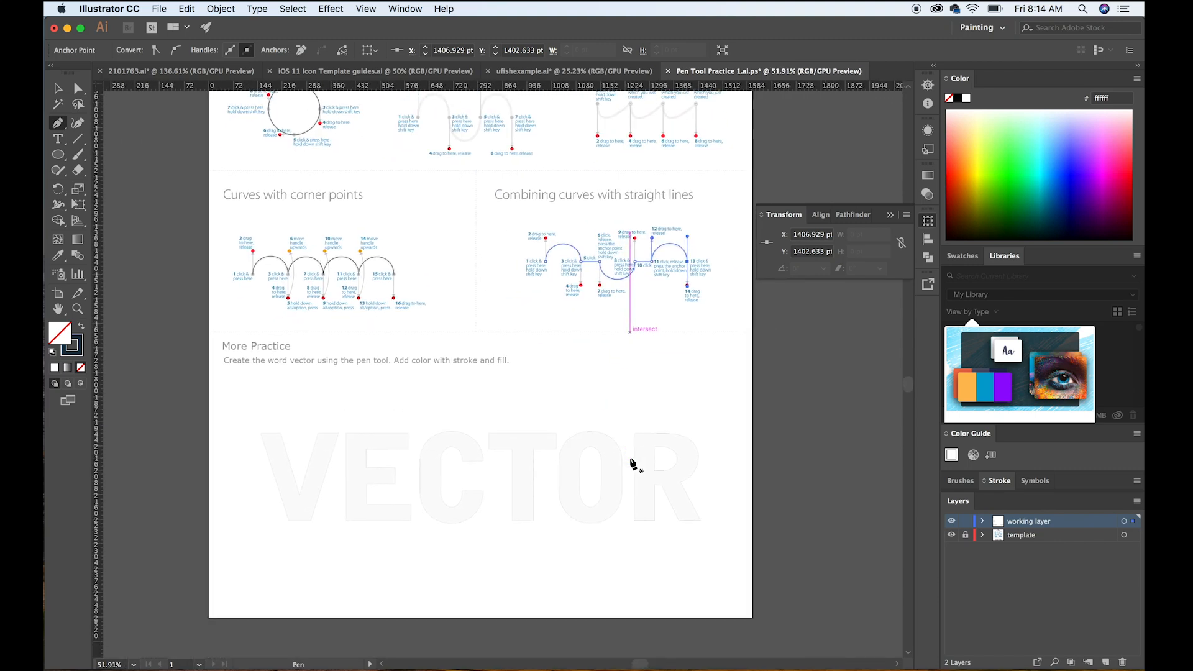
scroll(633, 462, up, 4)
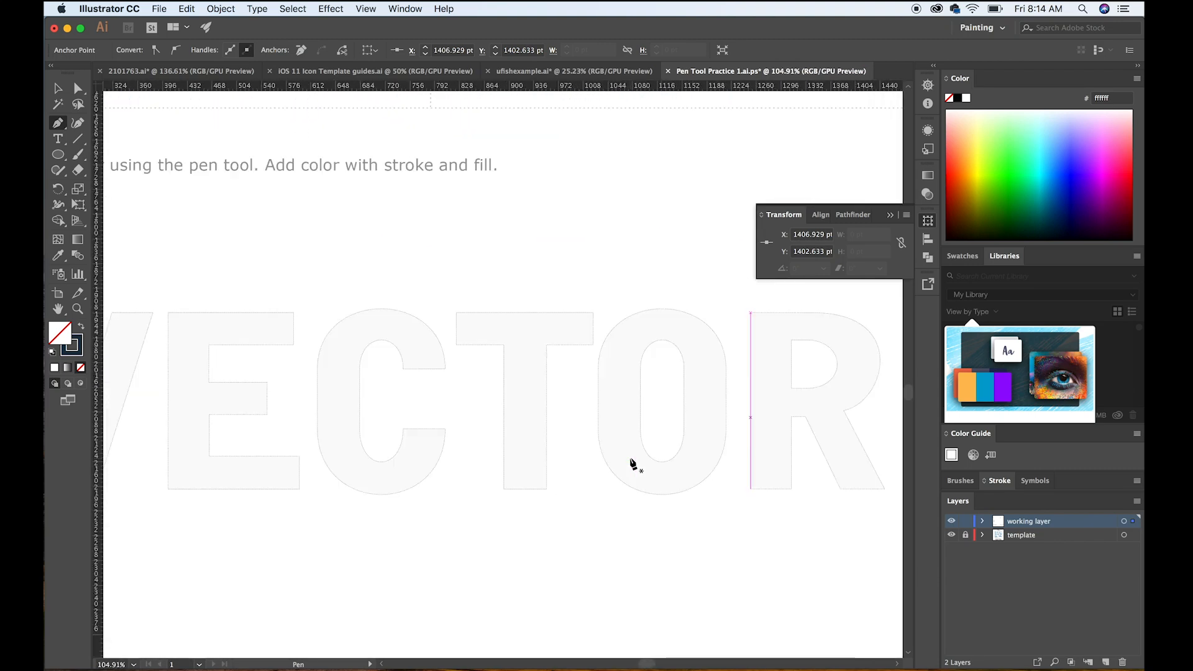
scroll(633, 463, down, 2)
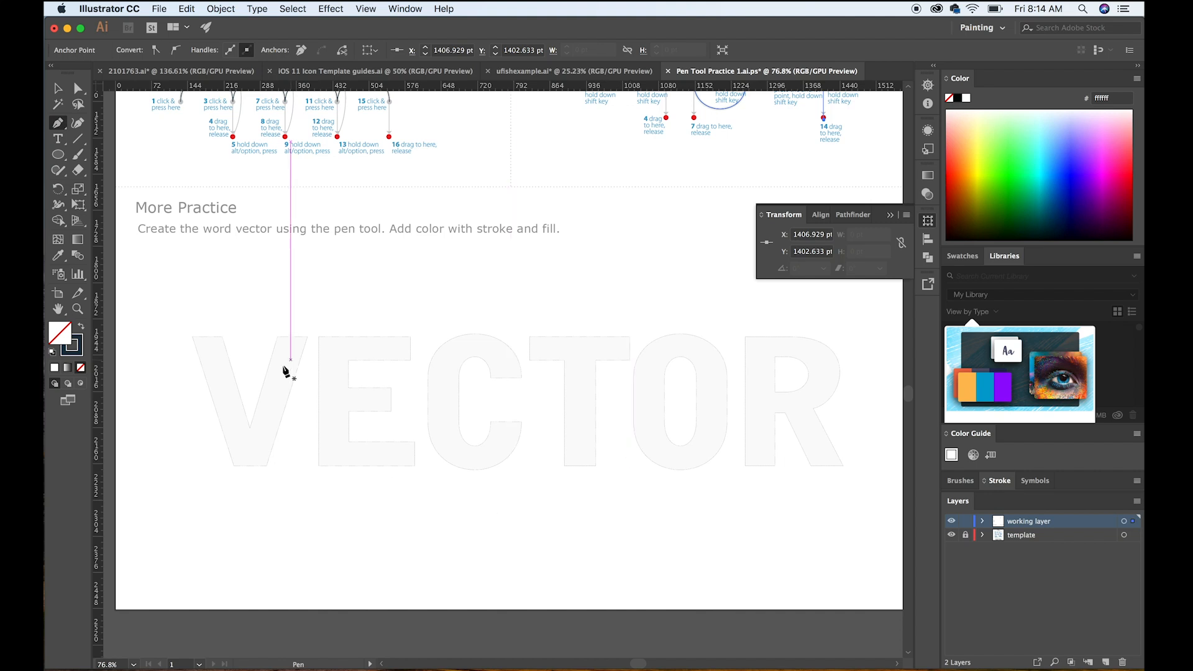
Step: Start tracing the letter C at its upper terminal's outer corner and curve the path to the top with horizontal handles
click(521, 377)
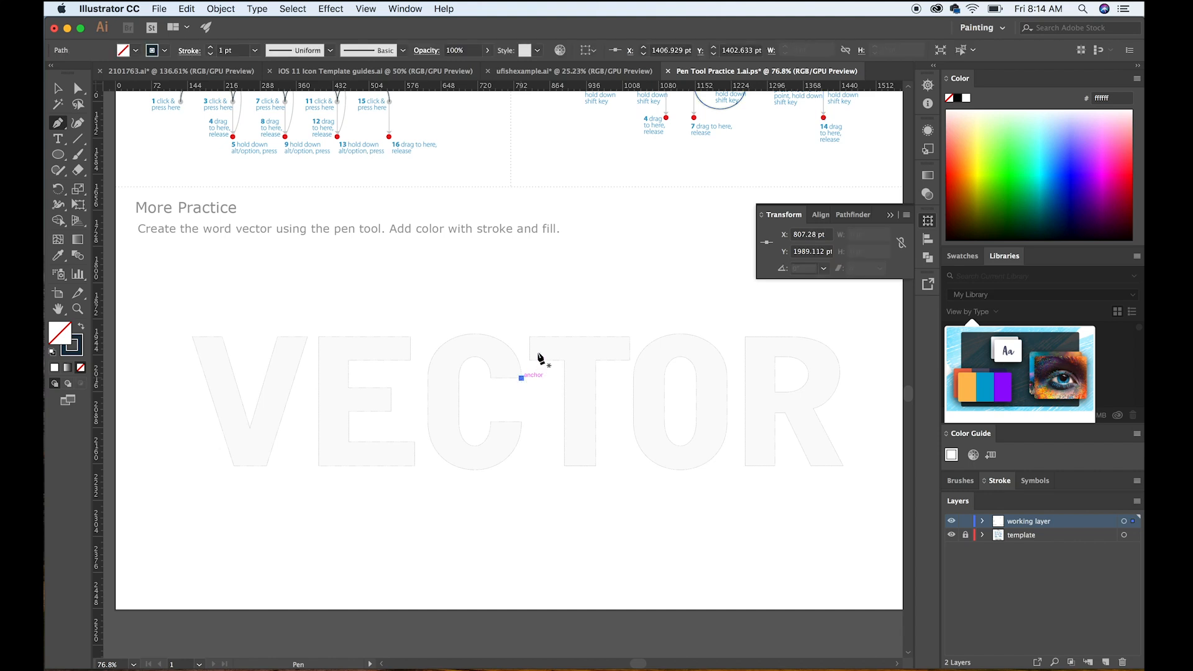
click(474, 334)
drag(455, 352, 429, 335)
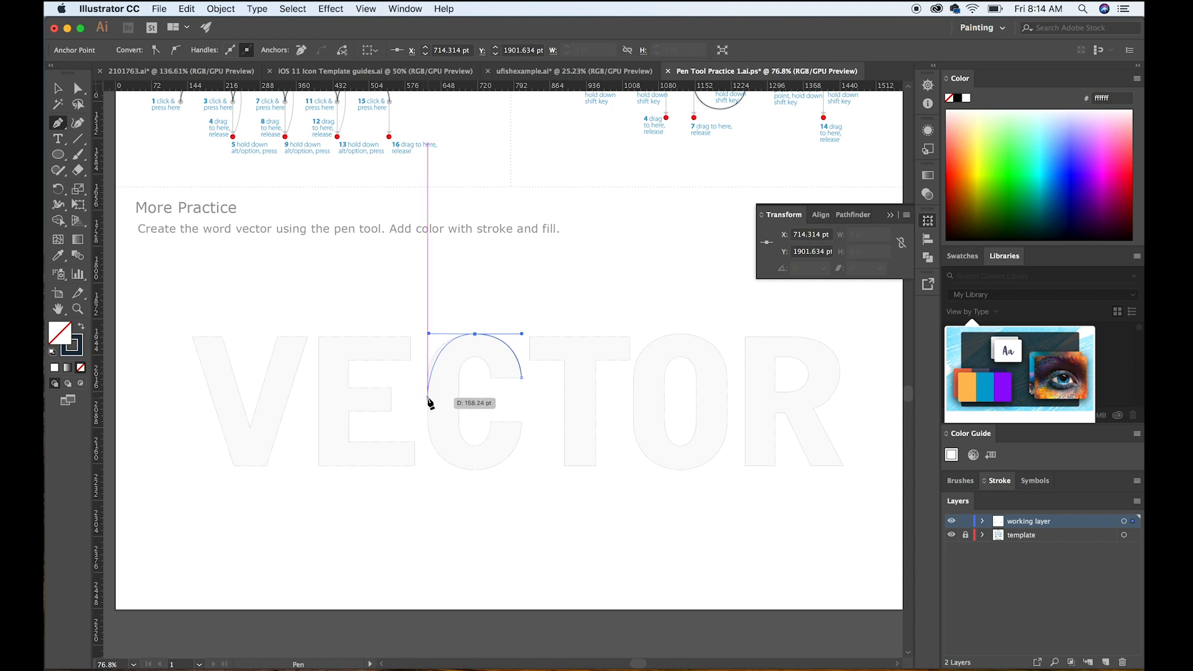
drag(428, 399, 431, 420)
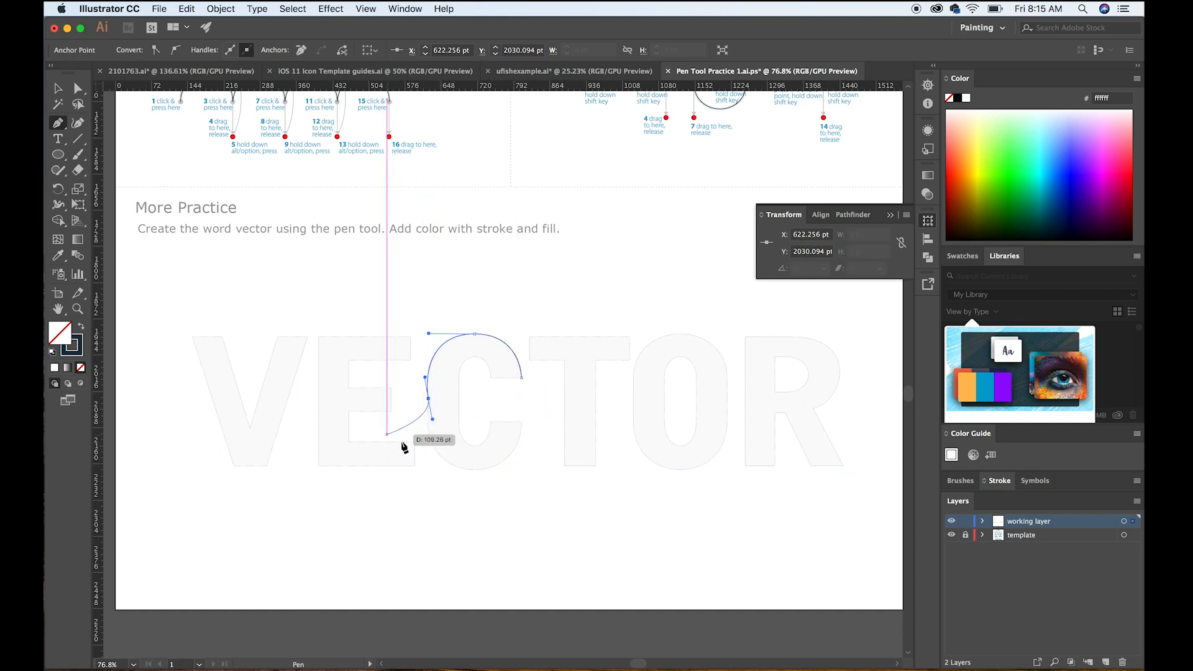
click(428, 420)
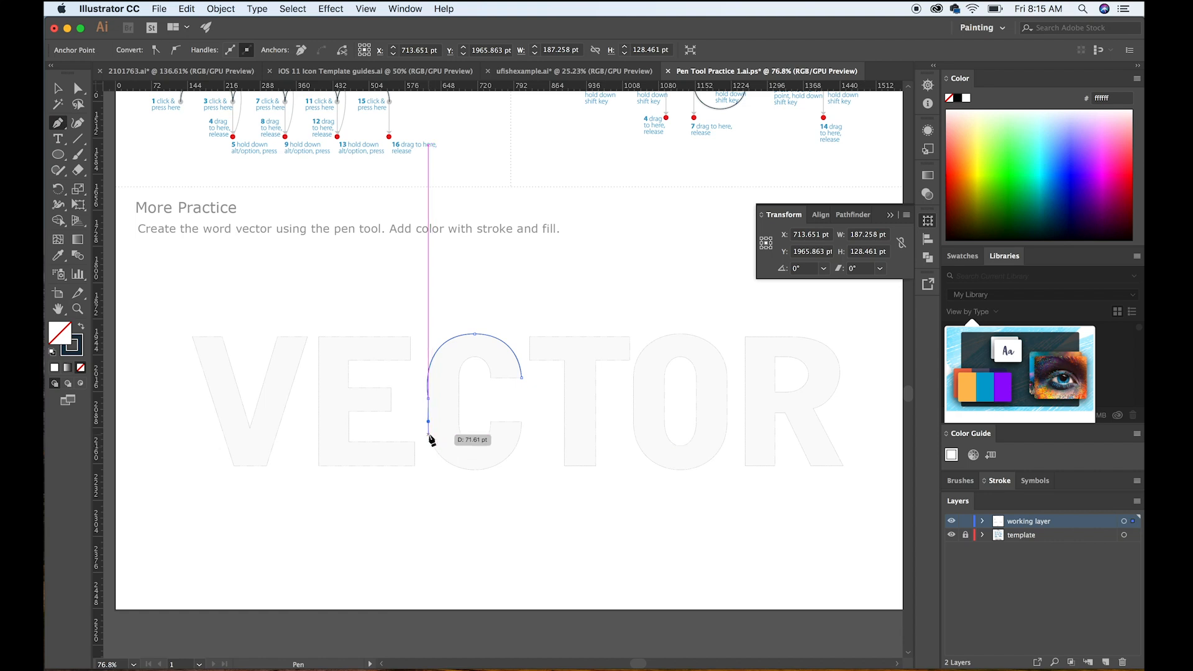
key(super+z)
key(super+z)
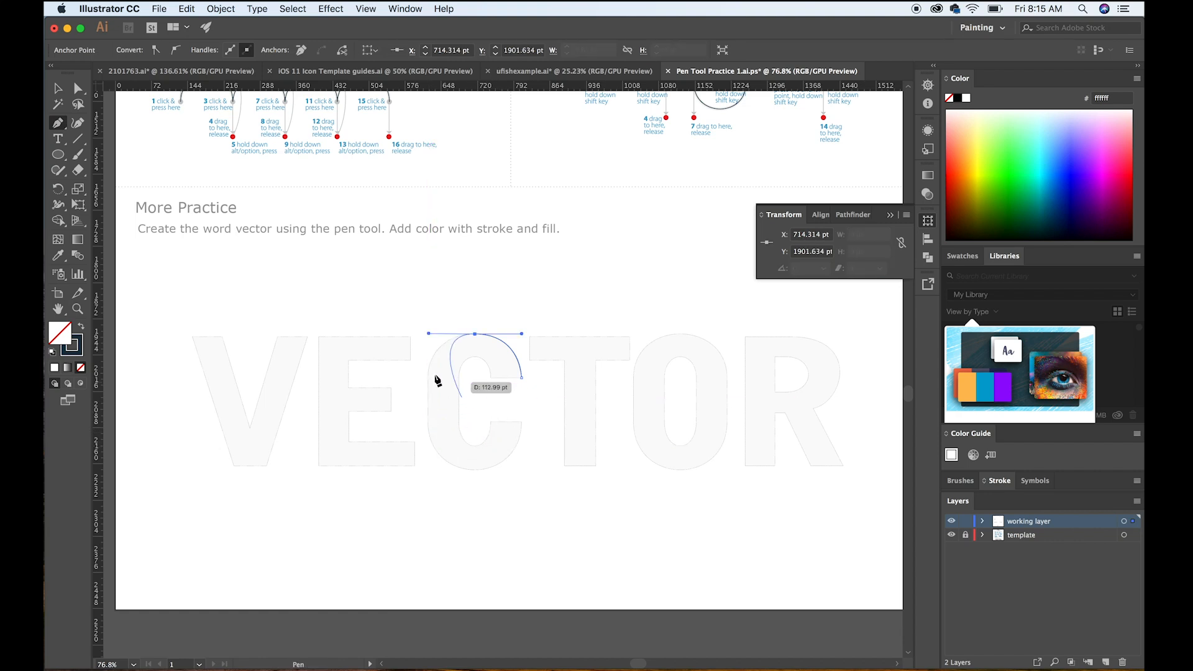
Step: Trace the C's outer left side and bottom curve up to the lower terminal's outer corner, removing that point's outgoing handle
click(428, 371)
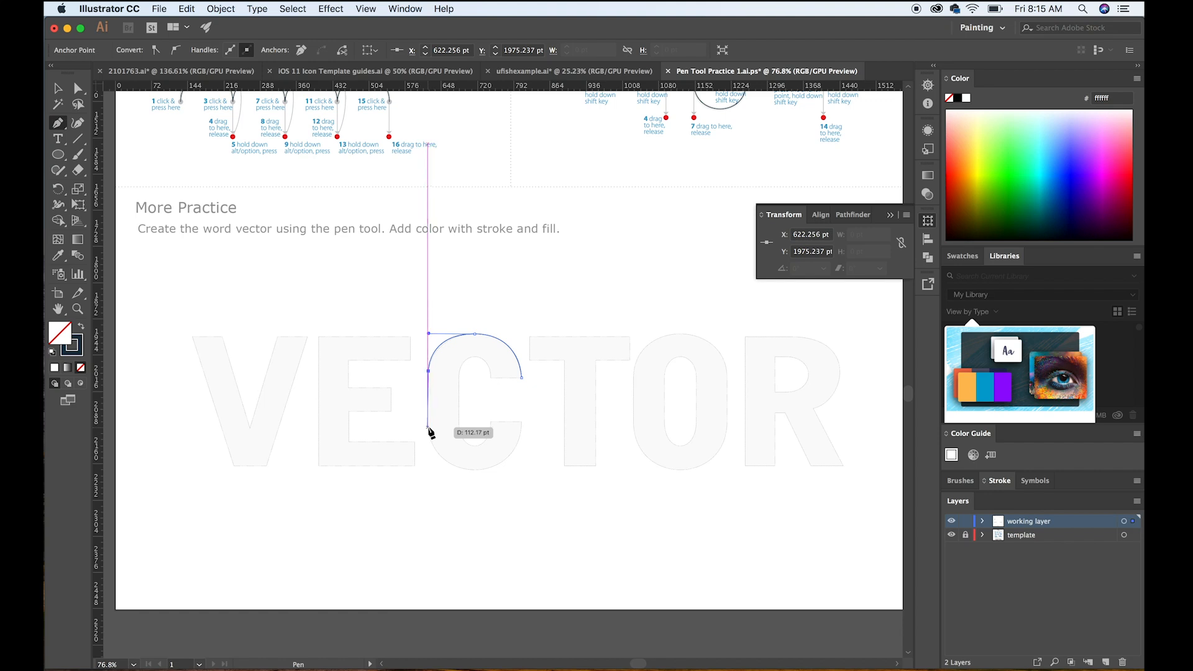
click(428, 427)
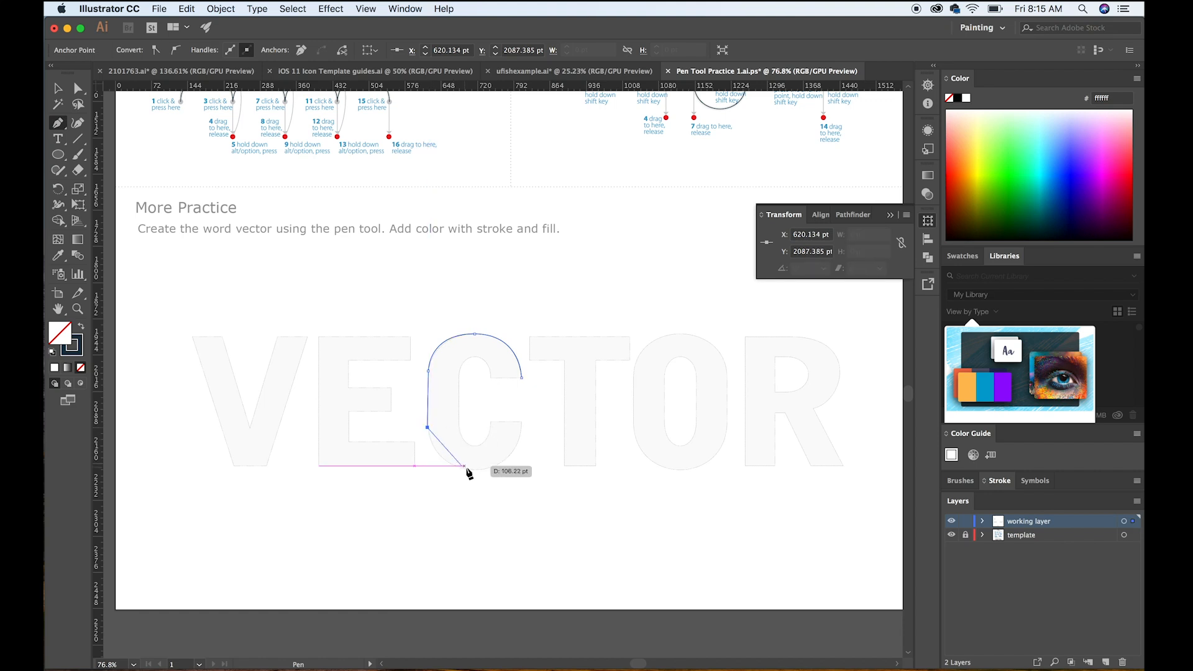
drag(471, 470, 506, 469)
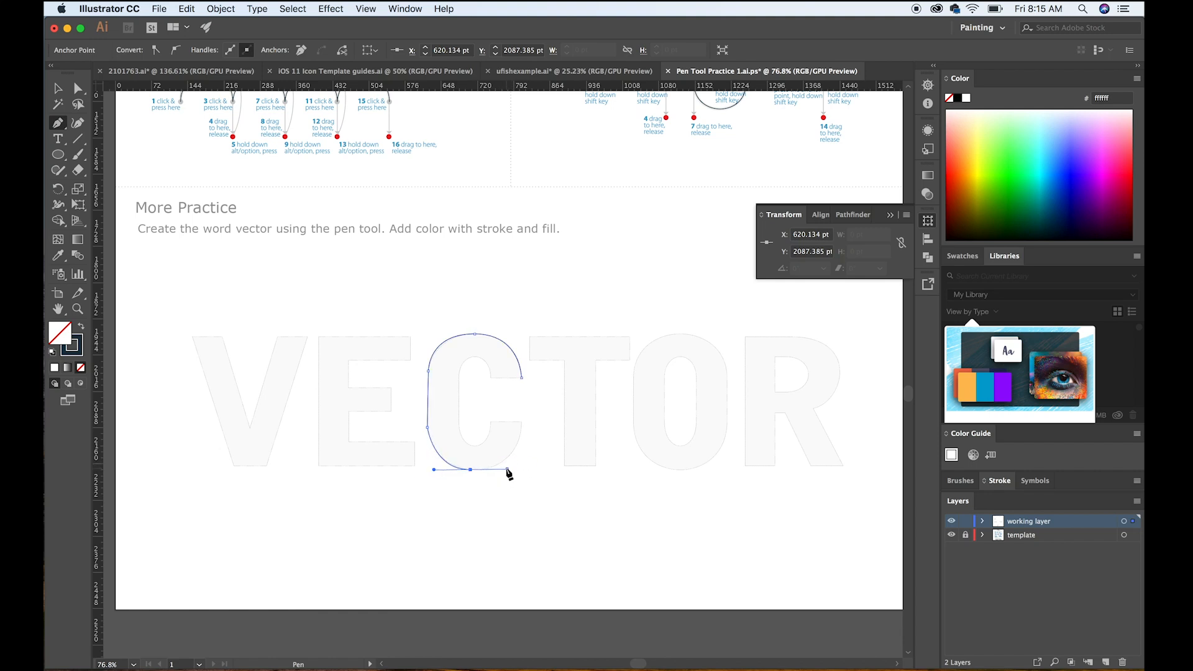
drag(521, 422, 521, 400)
alt+click(522, 421)
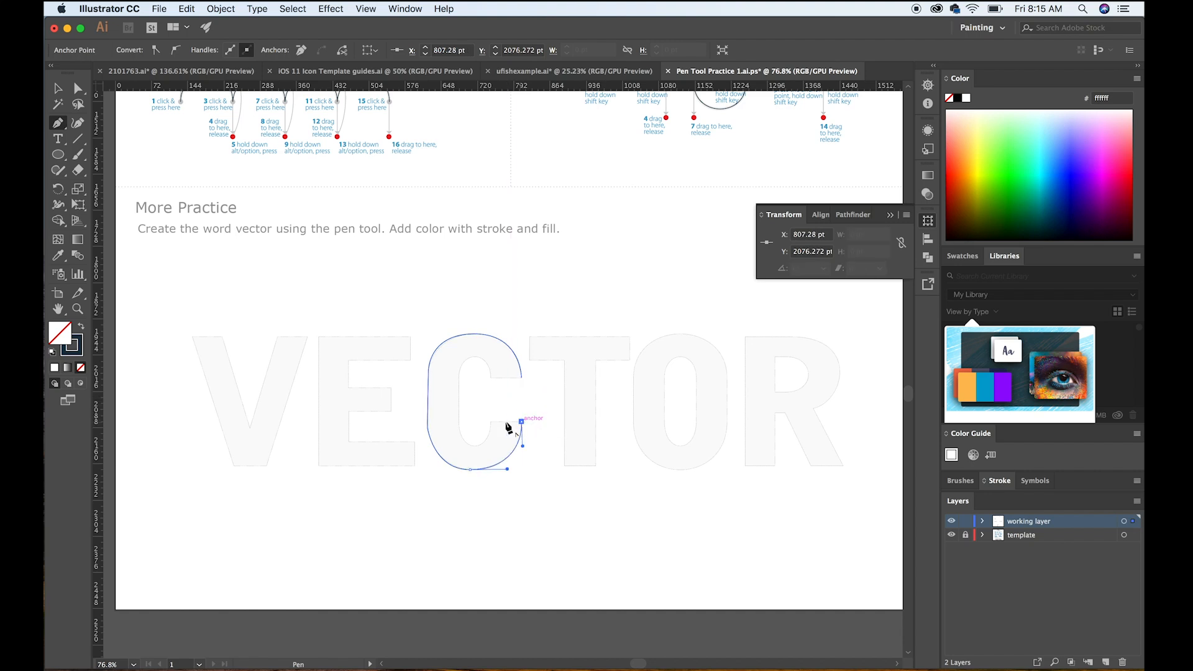
click(491, 422)
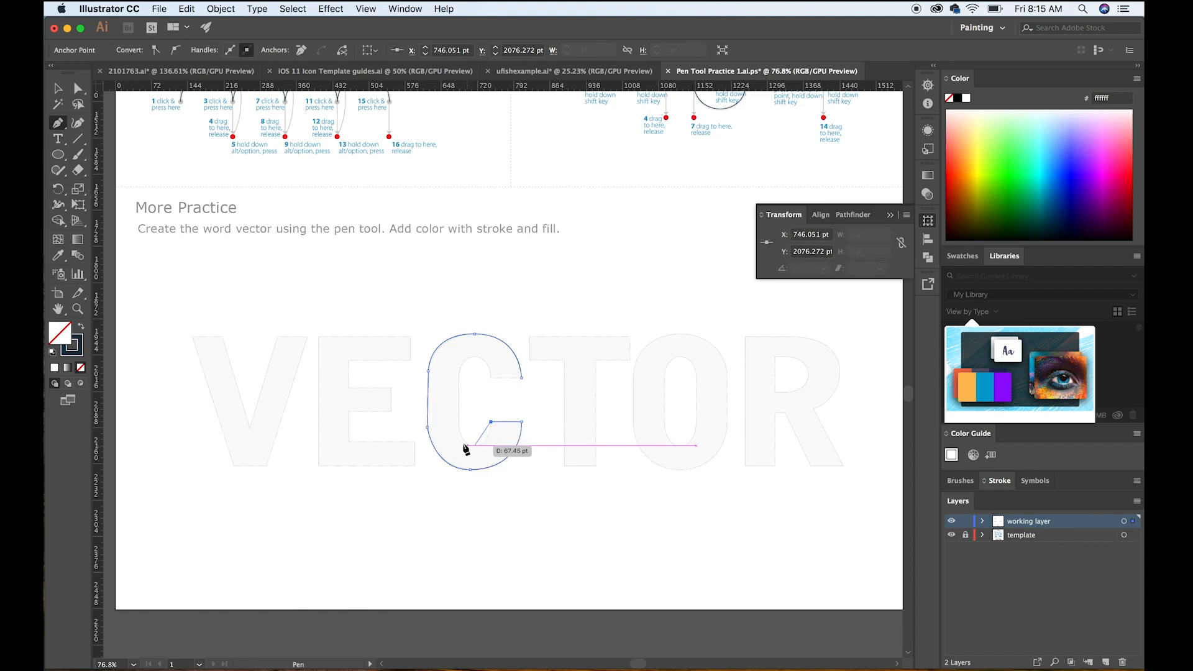
drag(459, 422, 440, 368)
key(super+z)
key(super+z)
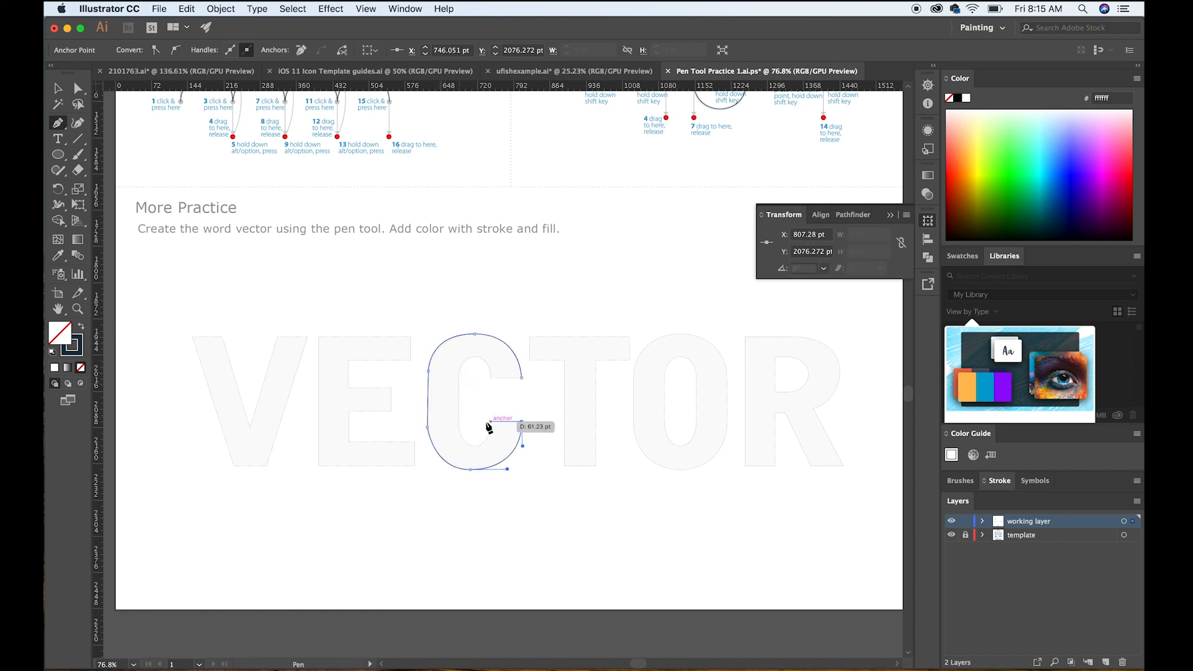
Step: Add the C's straight lower terminal edge, curve around the lower inner bend, and run the path up the inner left side
click(490, 422)
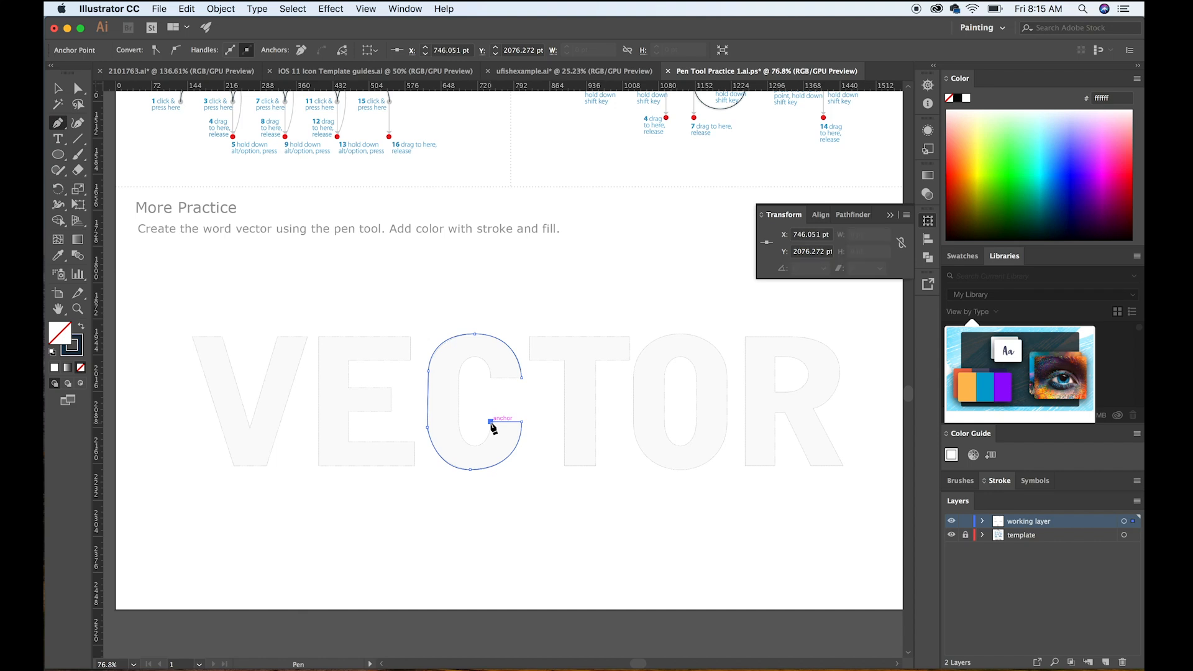
click(490, 446)
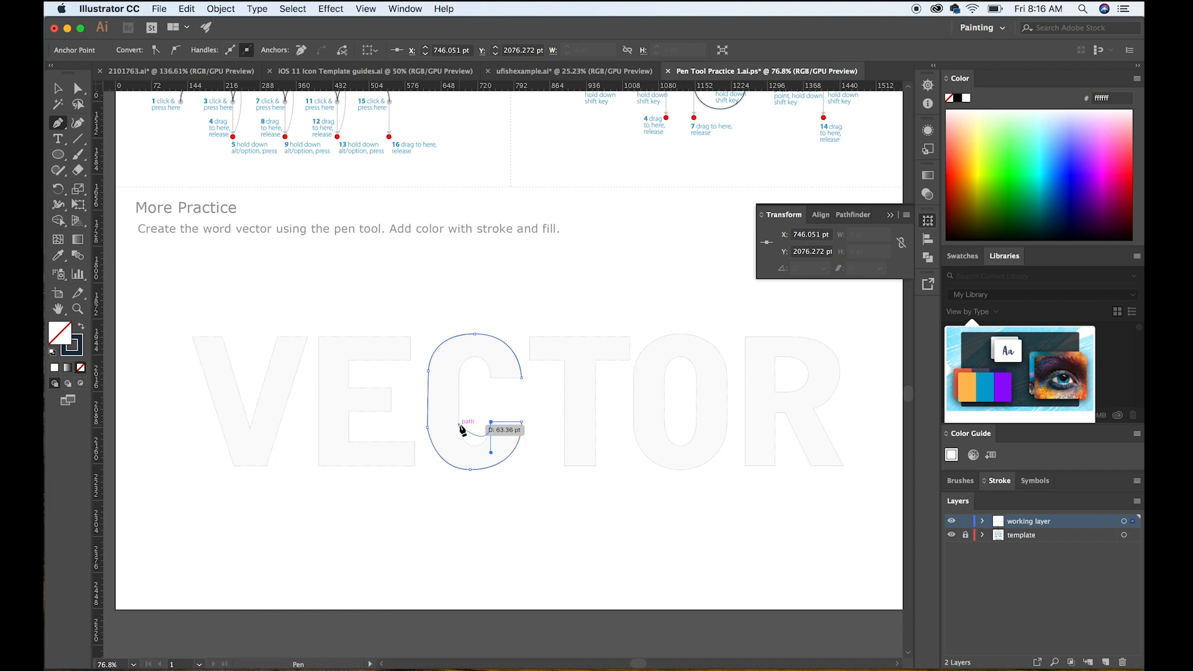
drag(459, 425, 455, 396)
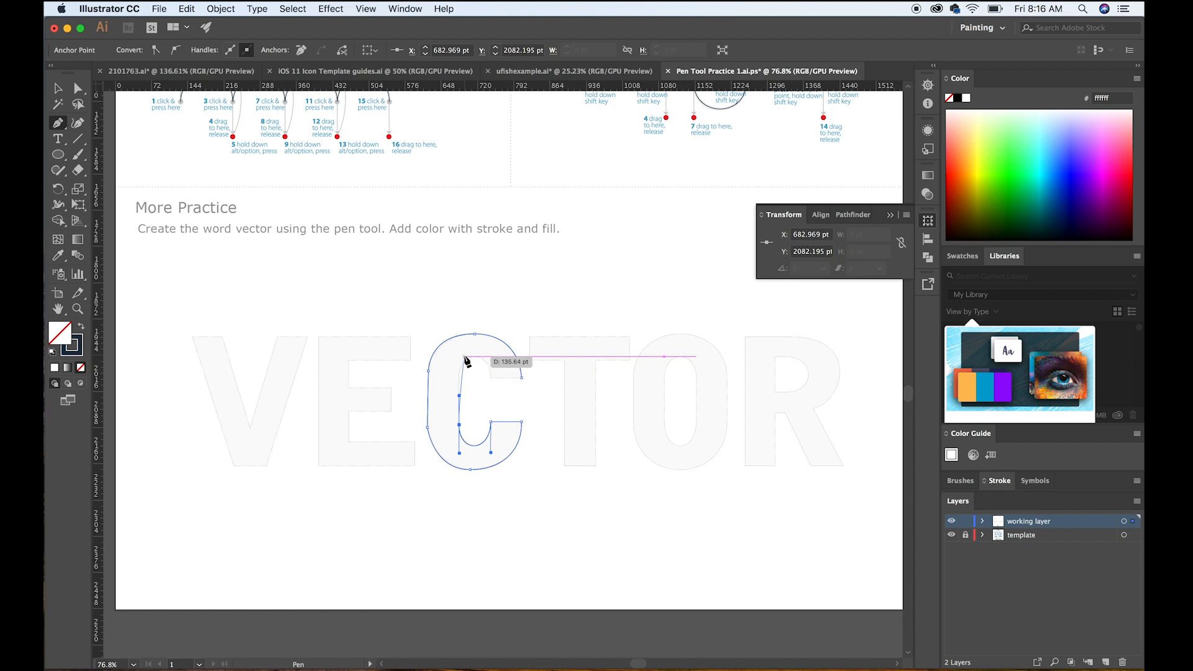
click(459, 378)
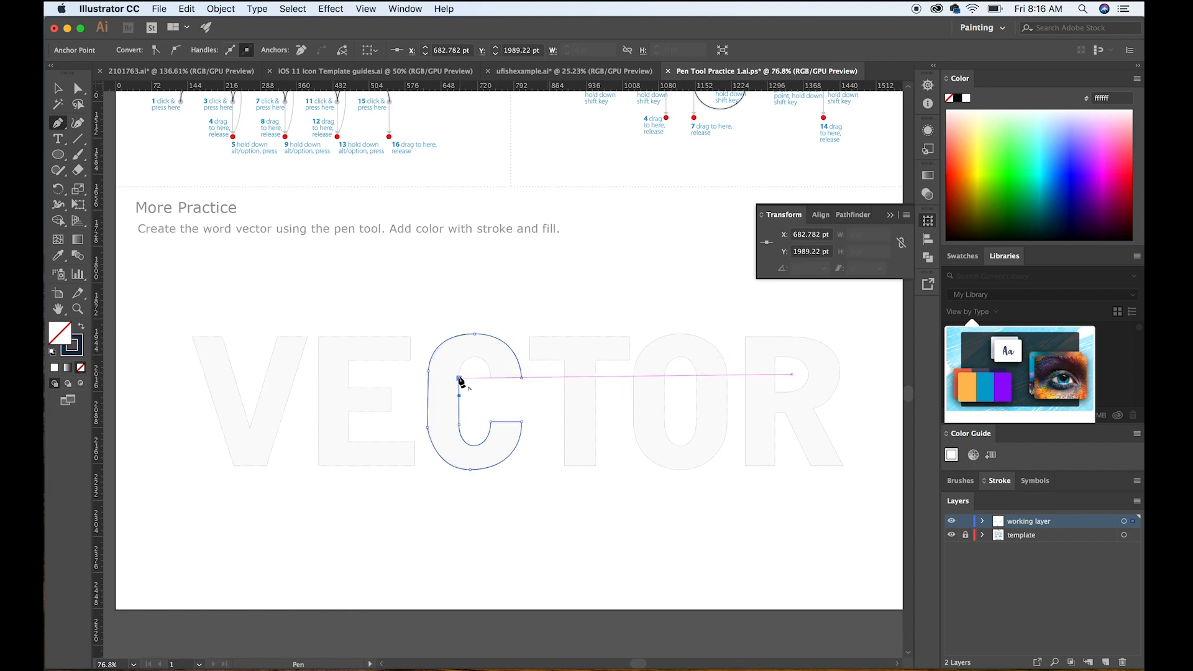
Step: Pull a handle upward from the inner left point and draw the upper inner arch to the terminal's inner corner, adjusting its handles
drag(459, 377, 458, 377)
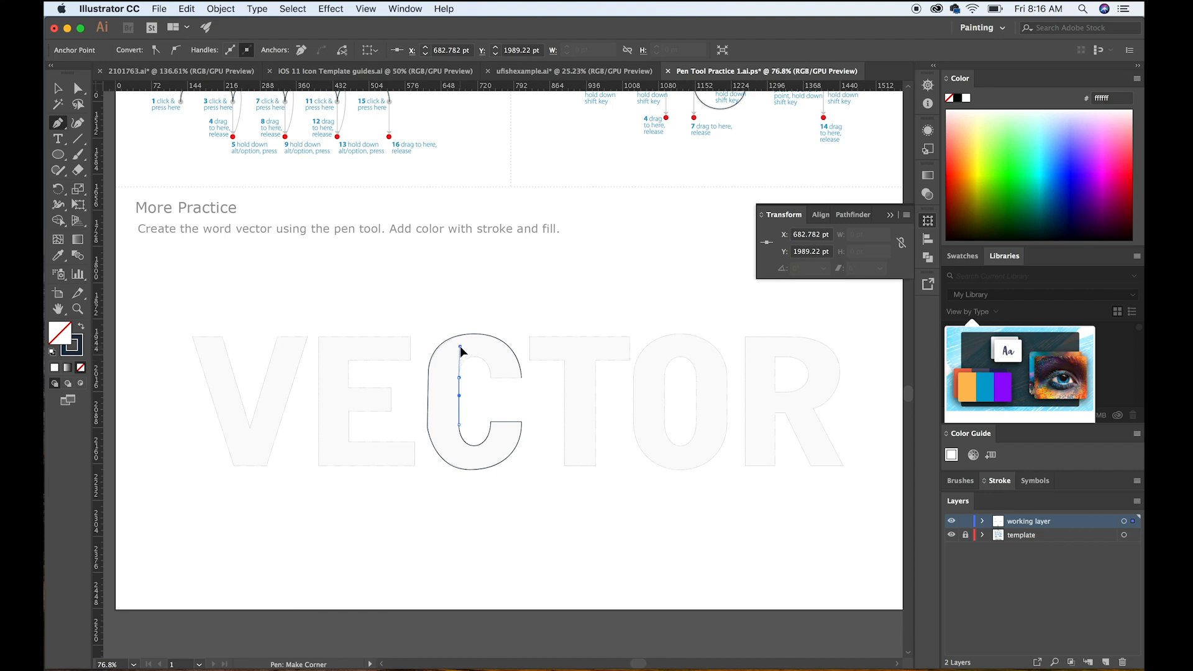
drag(491, 378, 489, 402)
drag(491, 403, 491, 402)
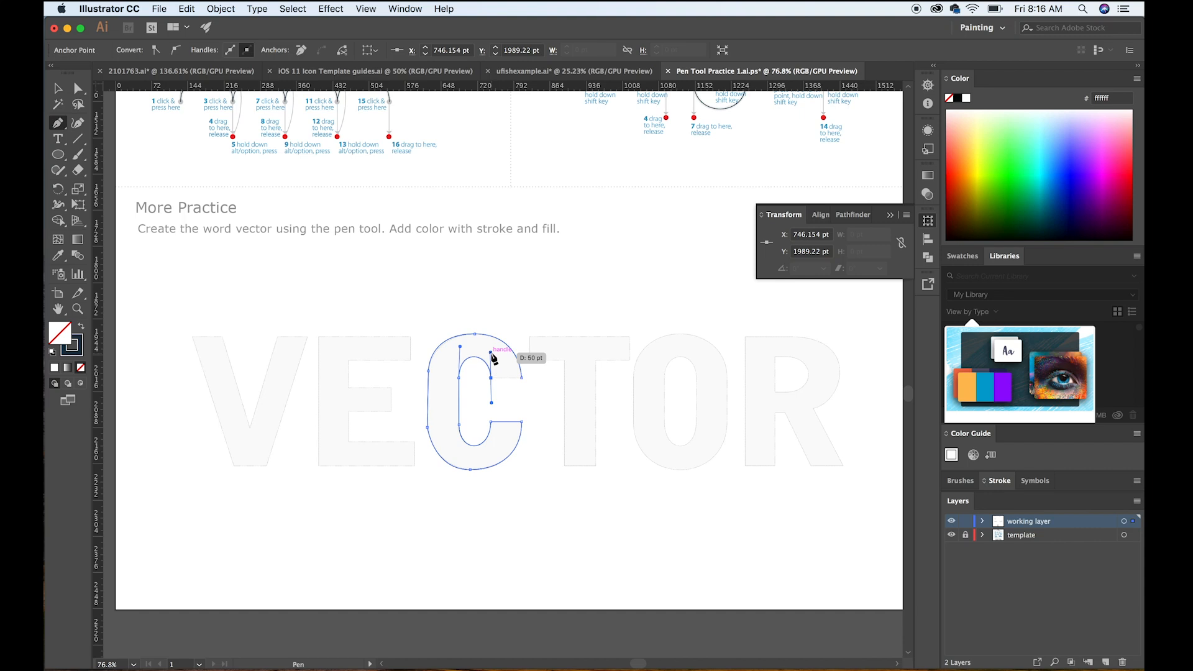
drag(492, 354, 496, 349)
drag(493, 351, 493, 348)
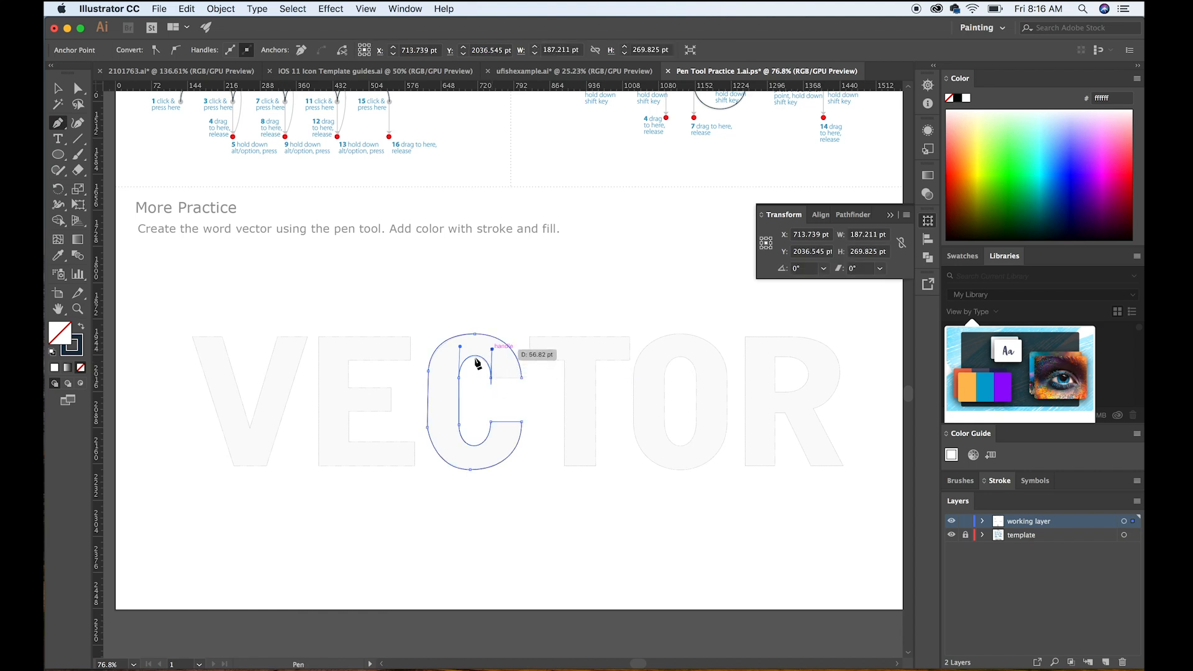
Step: Adjust the C's curve handles with Direct Selection, refining the outer upper-left curve to follow the template
key(a)
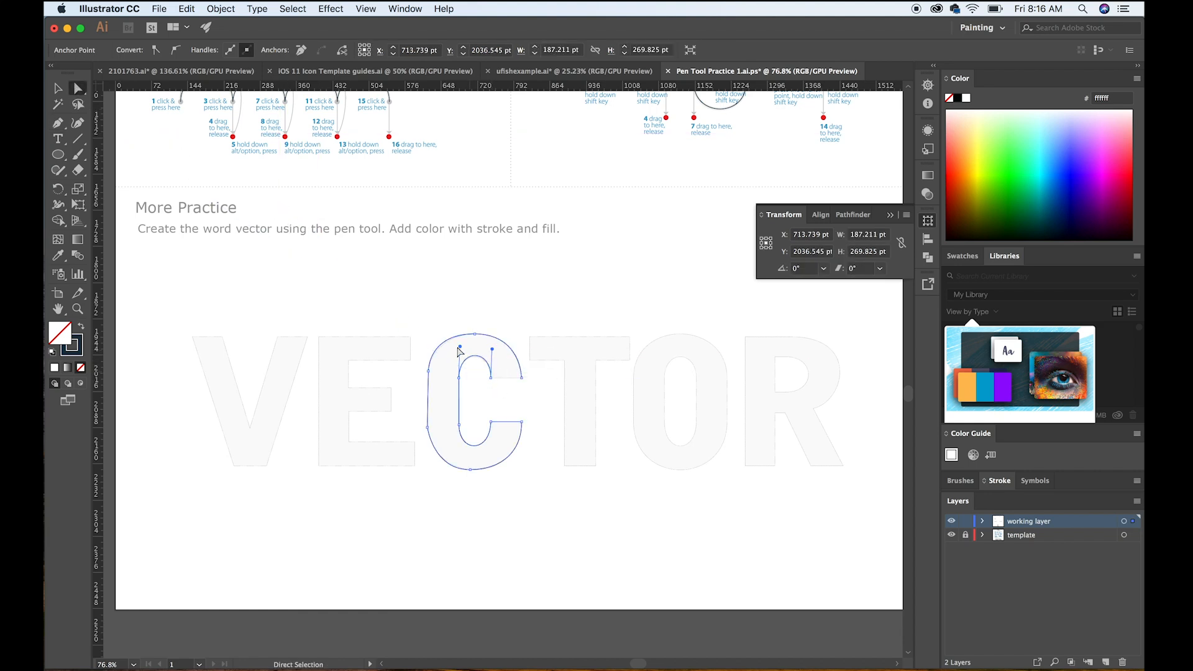
drag(460, 346, 460, 386)
click(461, 387)
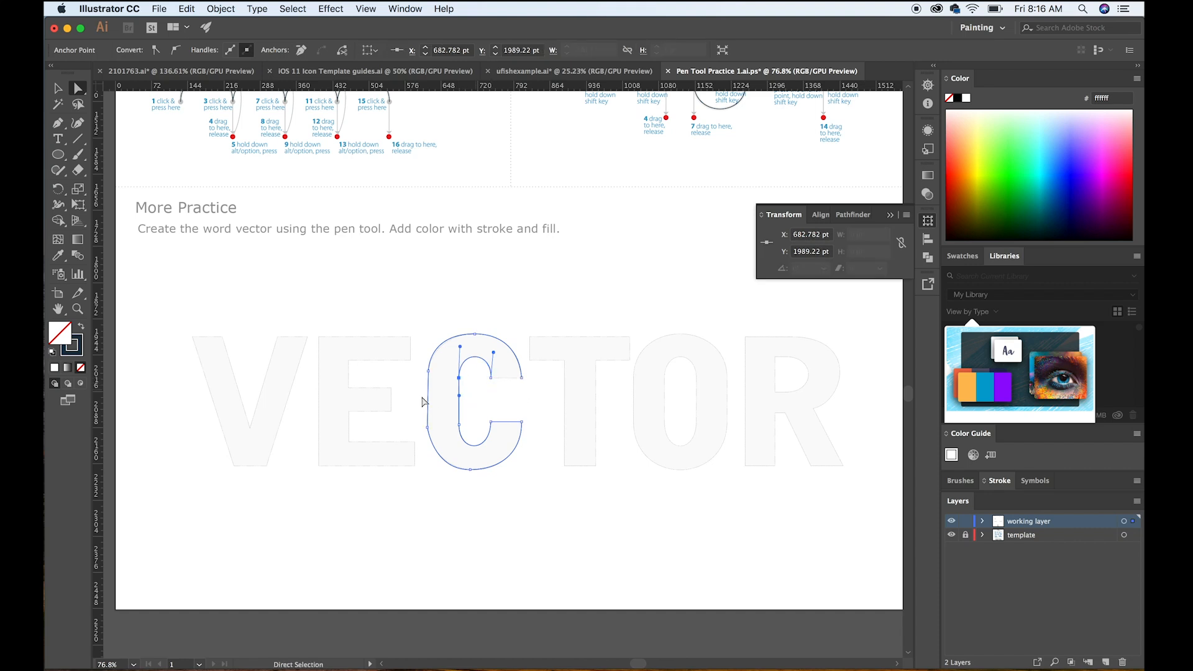
click(428, 372)
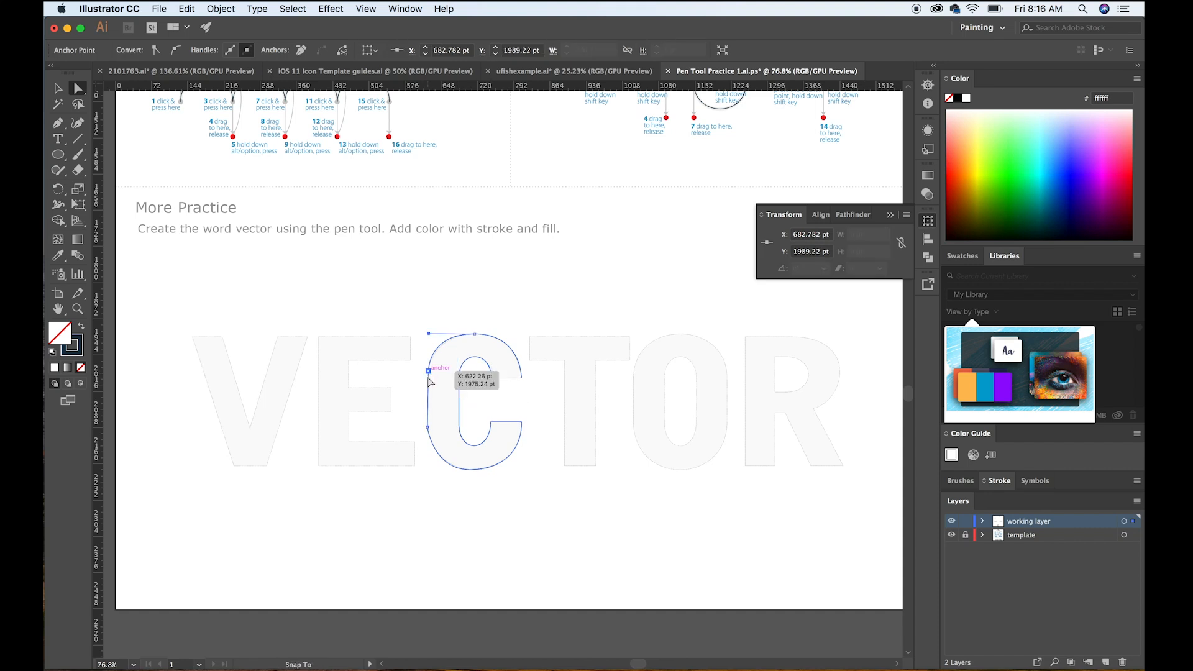
drag(427, 379, 430, 333)
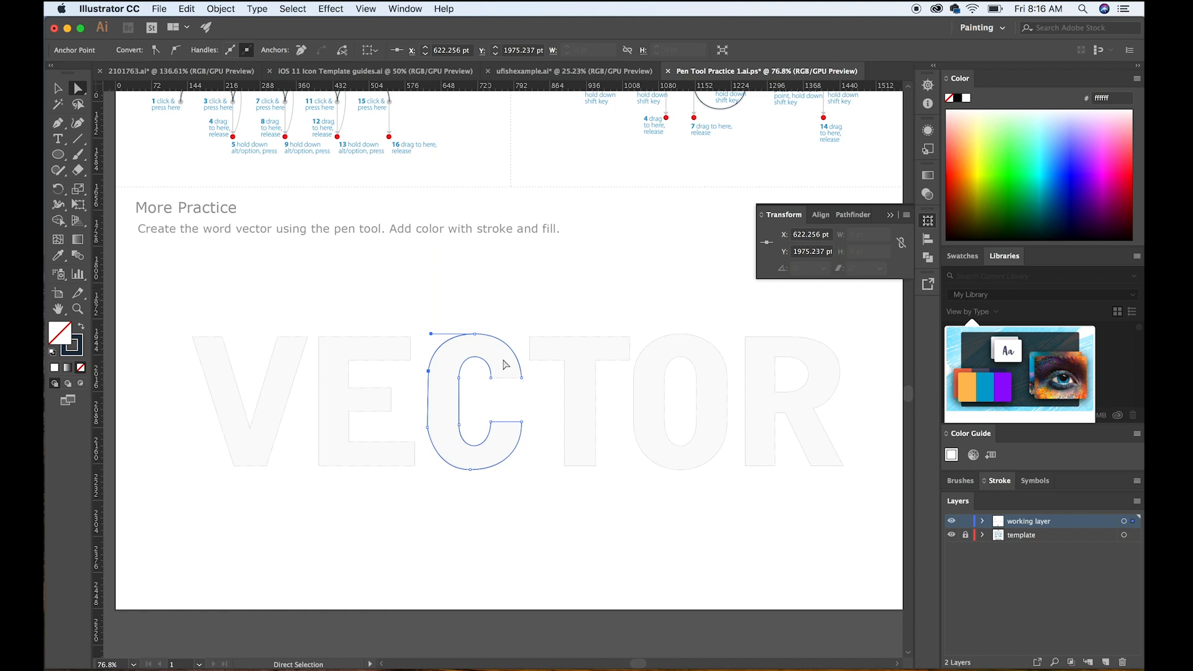
Step: Resume the C path from the inner upper terminal corner and close it at its starting point with a straight edge
key(p)
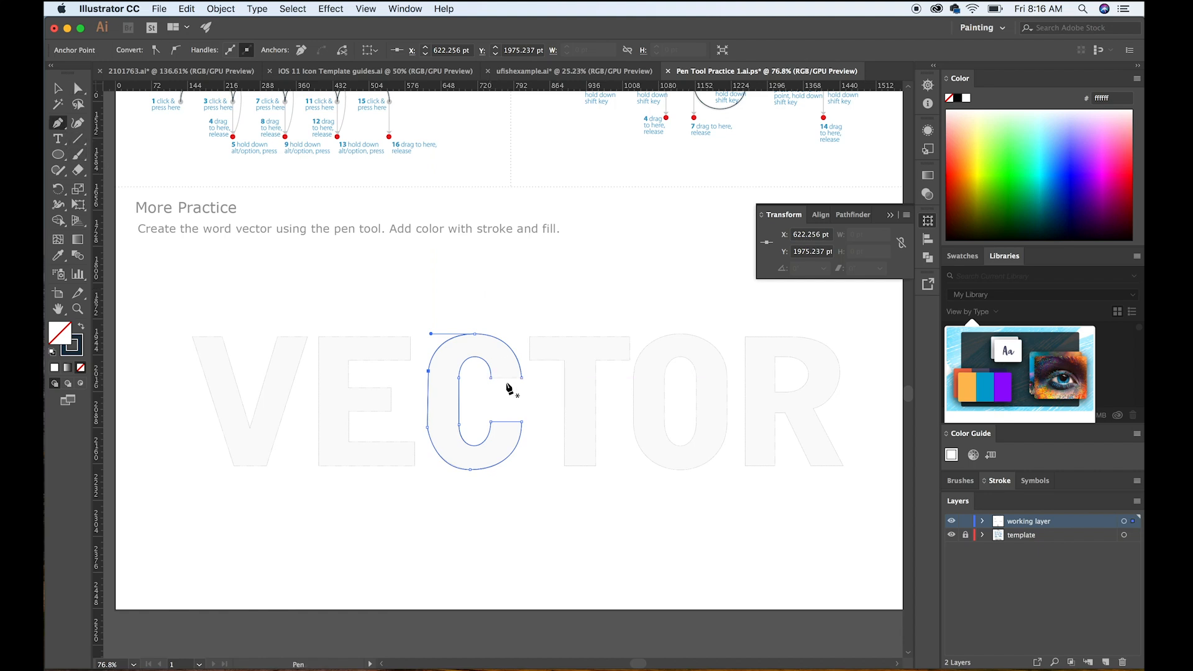
click(491, 377)
click(521, 378)
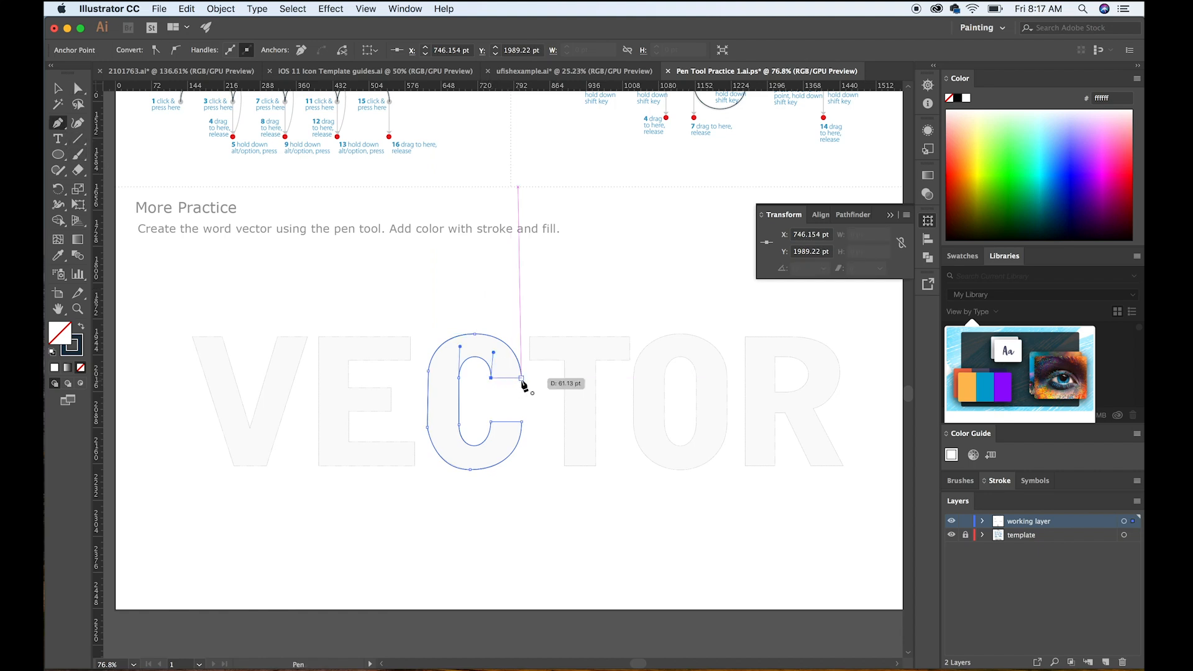
click(521, 379)
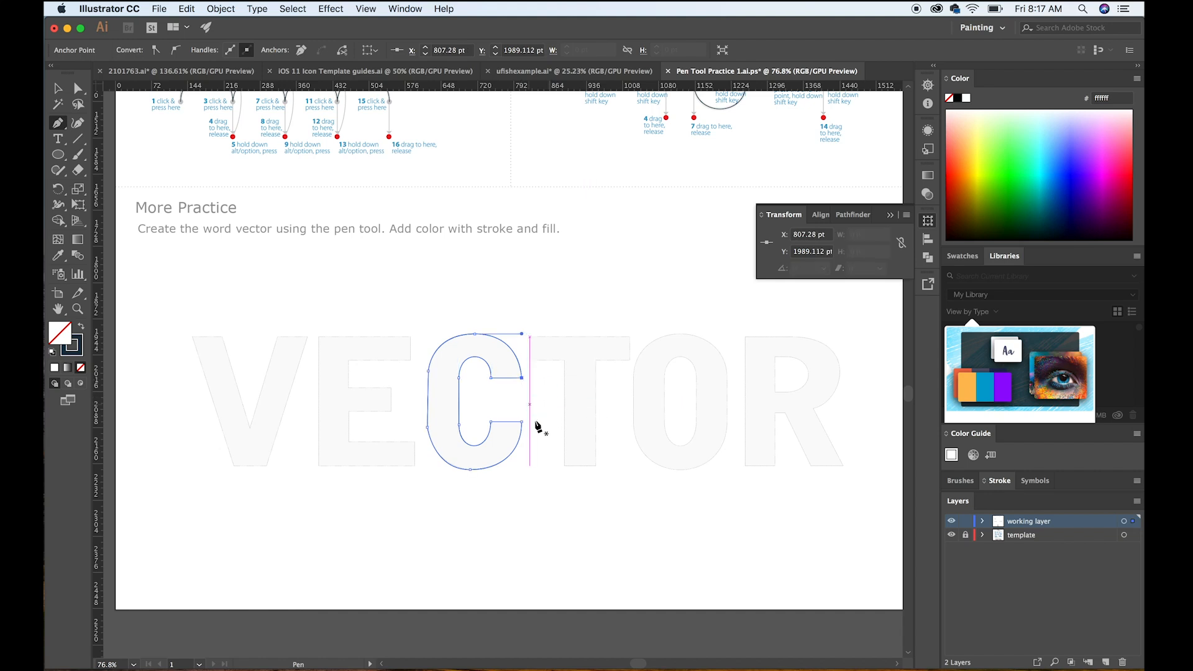
Step: Select the whole C shape and fill it with dark blue 145382
key(v)
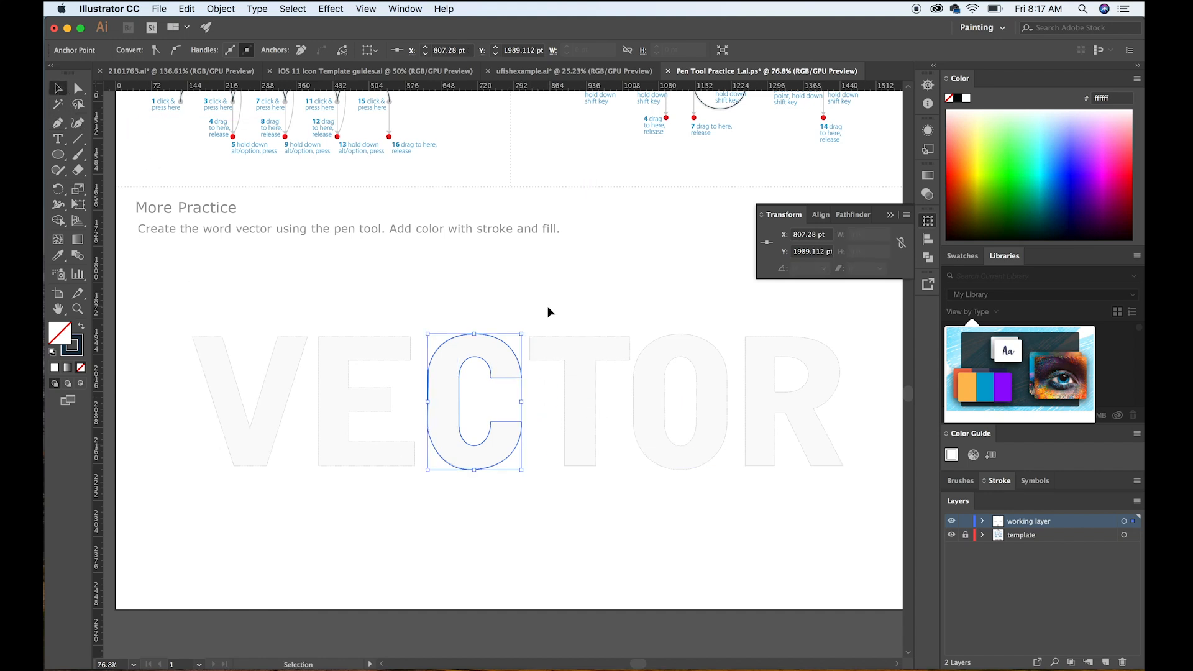
mouse_move(497, 339)
mouse_down()
mouse_move(597, 233)
mouse_move(487, 348)
mouse_move(496, 340)
mouse_up()
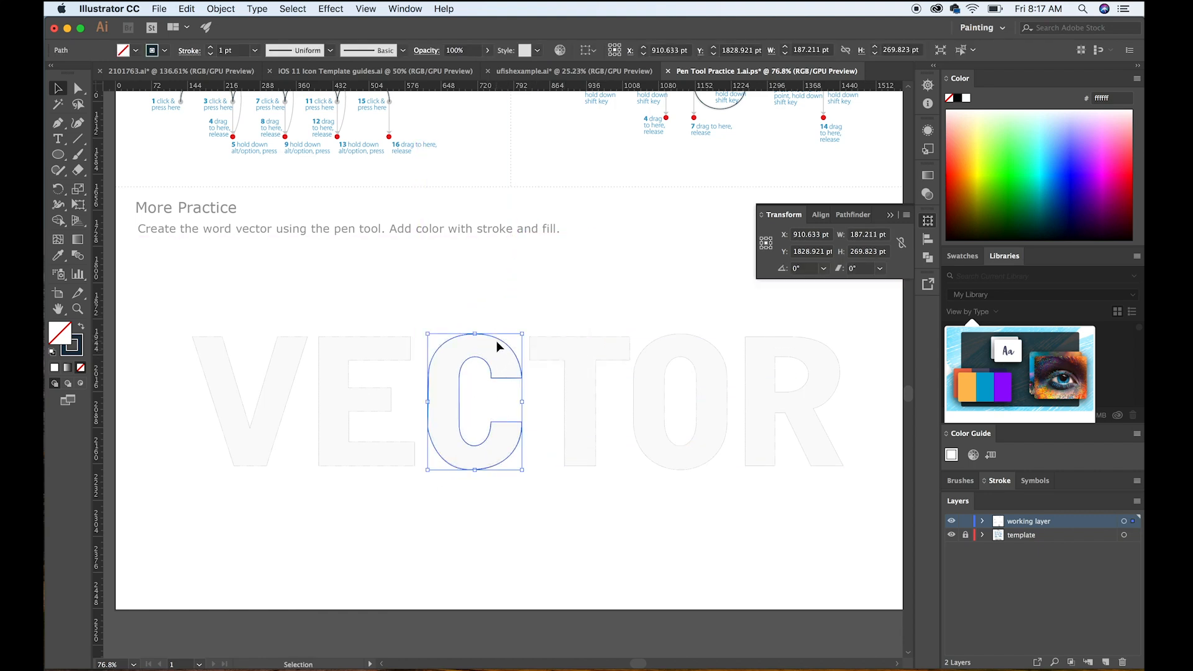
double_click(62, 343)
click(195, 194)
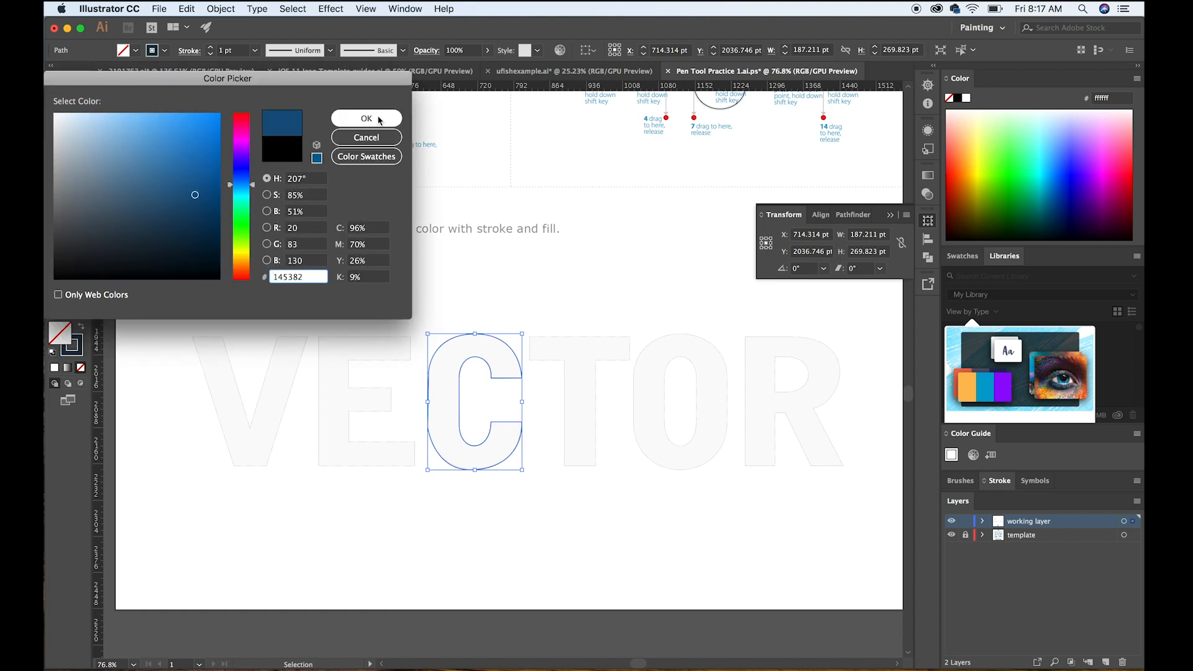
click(366, 118)
Step: Give the C a dark red 6b2018 stroke with a weight of 3 pt and deselect it
double_click(80, 348)
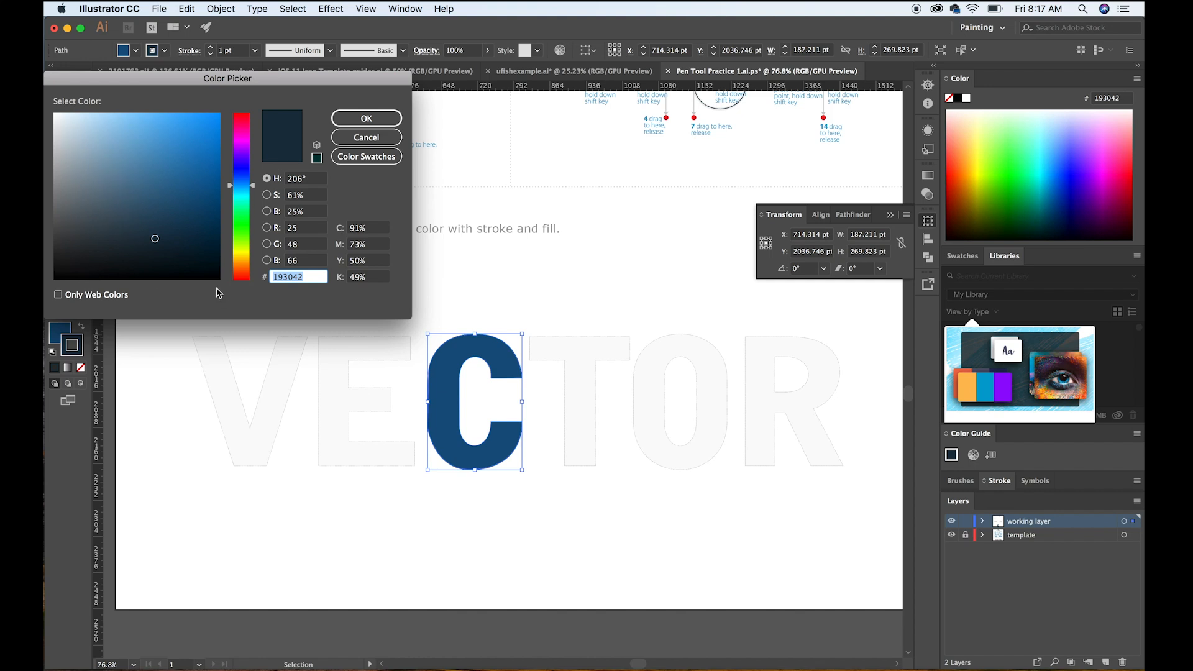
click(236, 277)
click(185, 209)
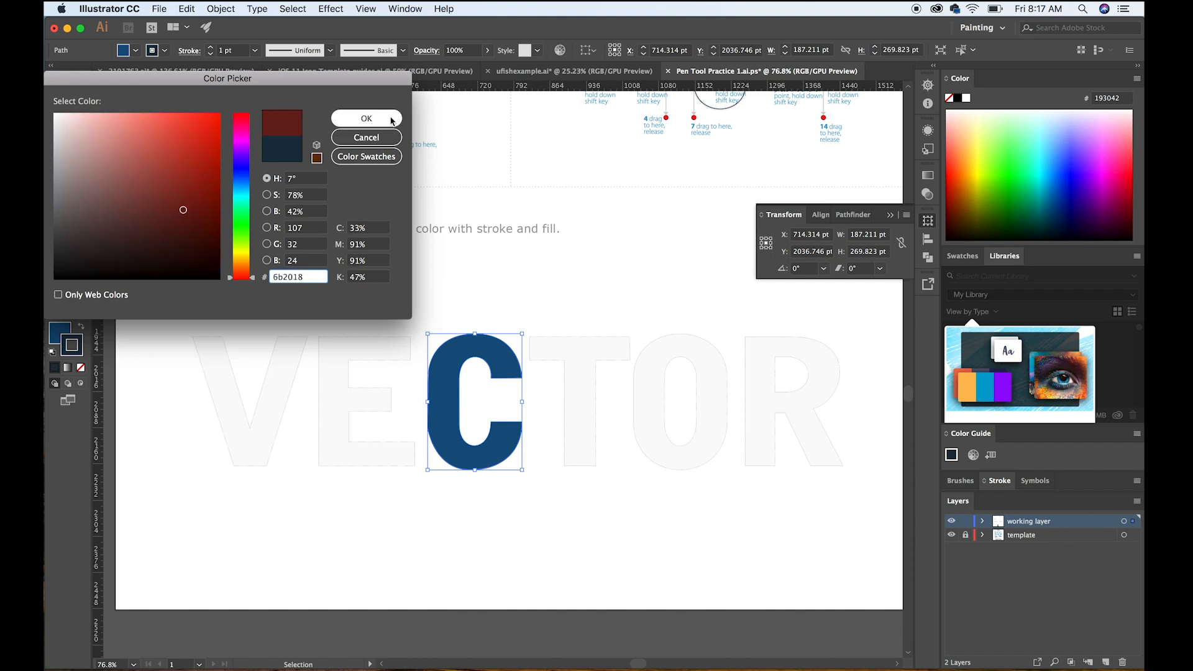
click(366, 118)
click(211, 47)
click(211, 47)
click(396, 241)
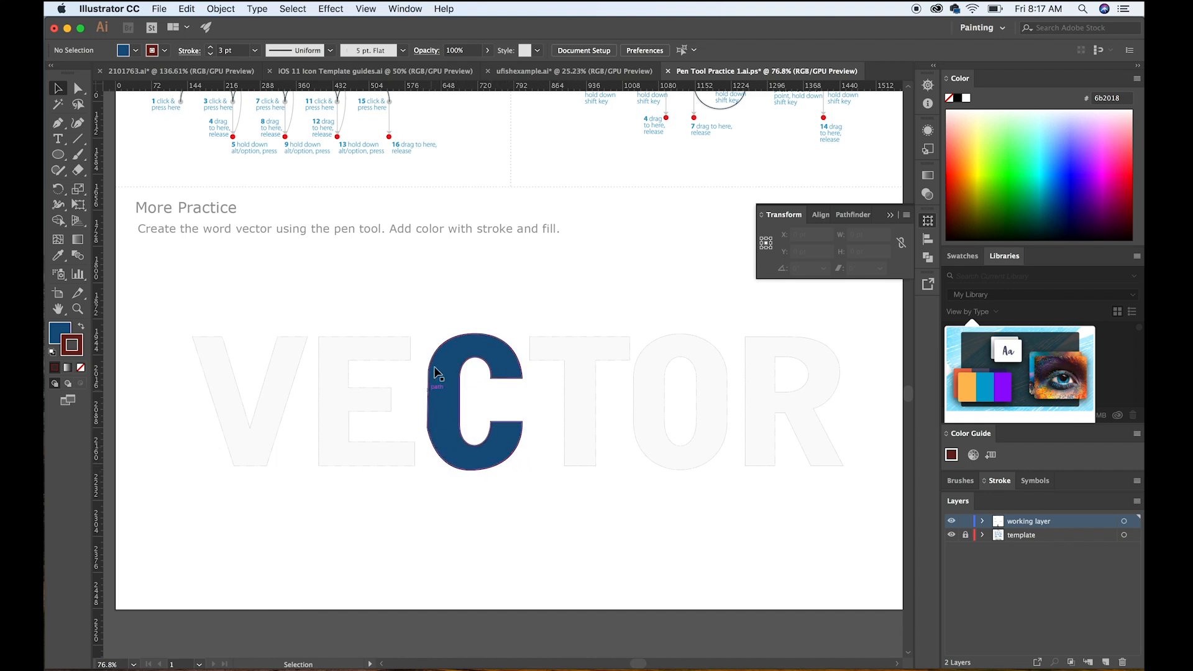
Step: Move the C's outer lower-left anchor point slightly up and inward to match the template using Direct Selection
click(78, 89)
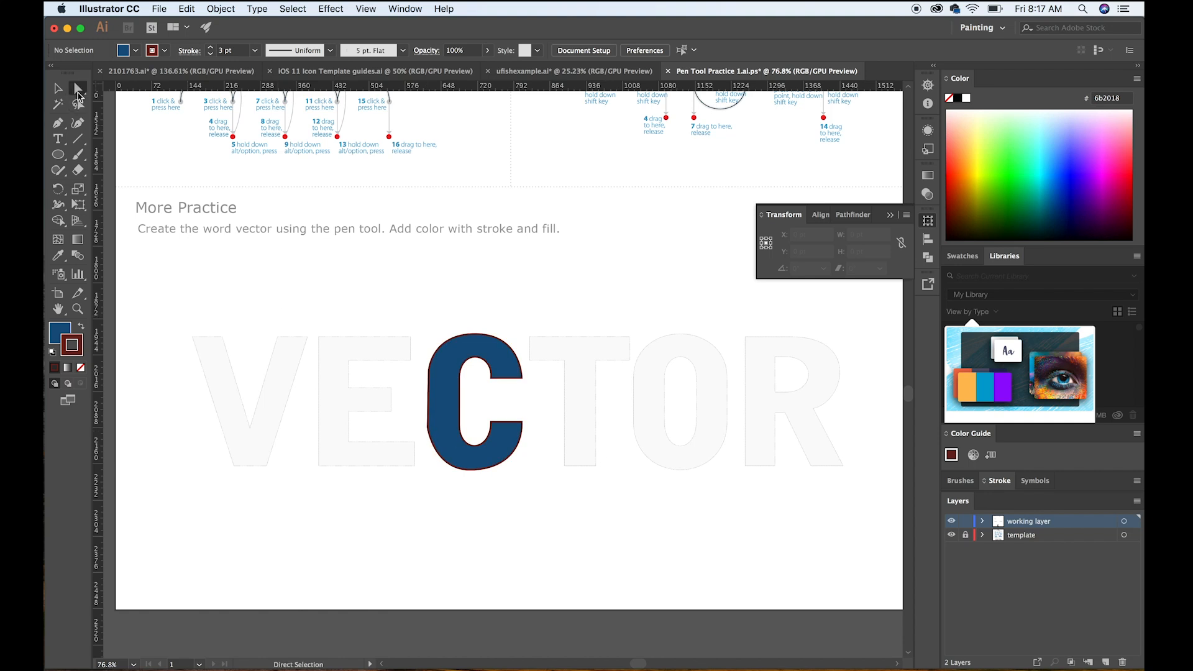
click(439, 460)
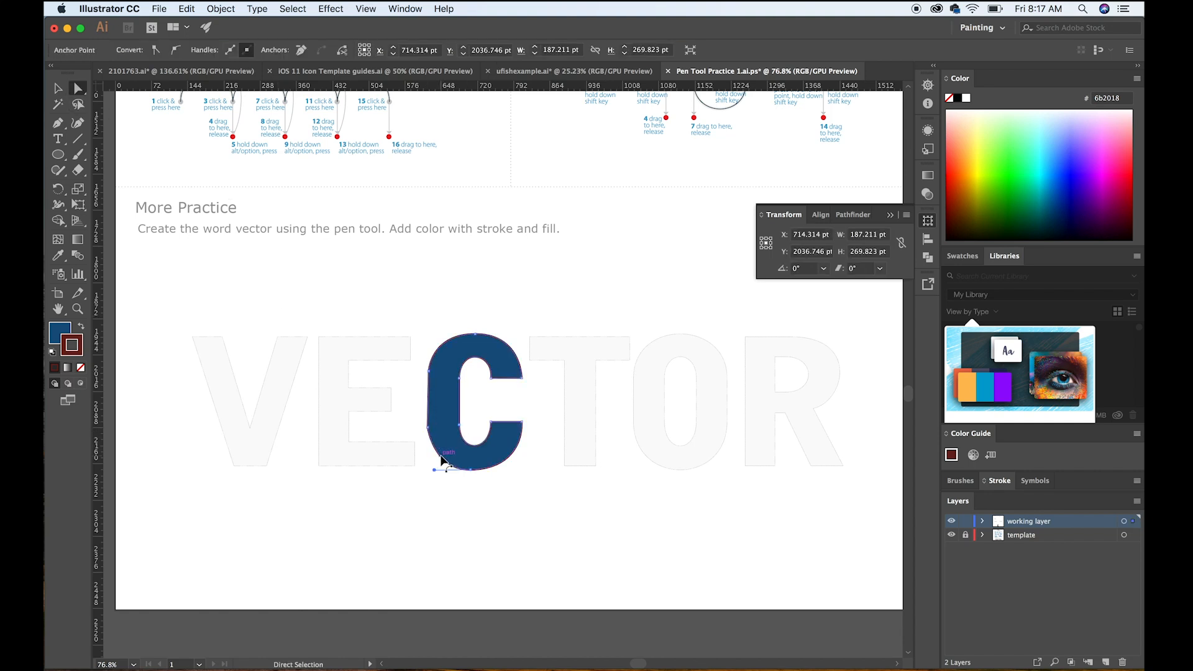
scroll(441, 460, up, 2)
scroll(441, 458, up, 4)
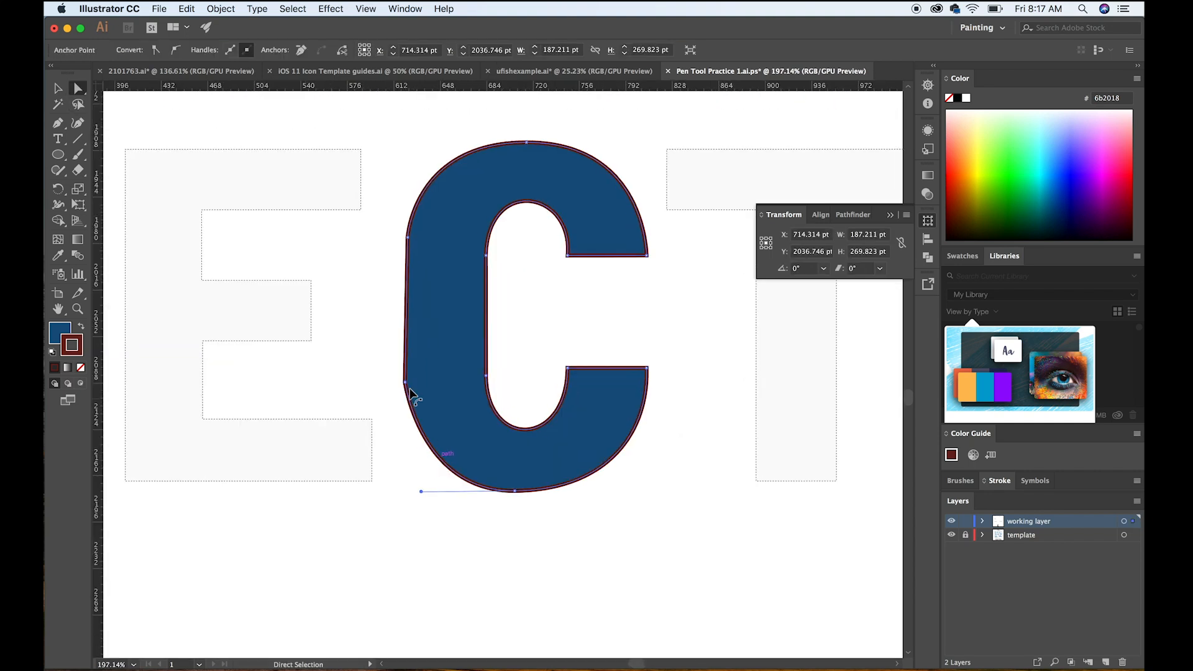
scroll(407, 387, up, 2)
click(386, 343)
drag(392, 347, 390, 332)
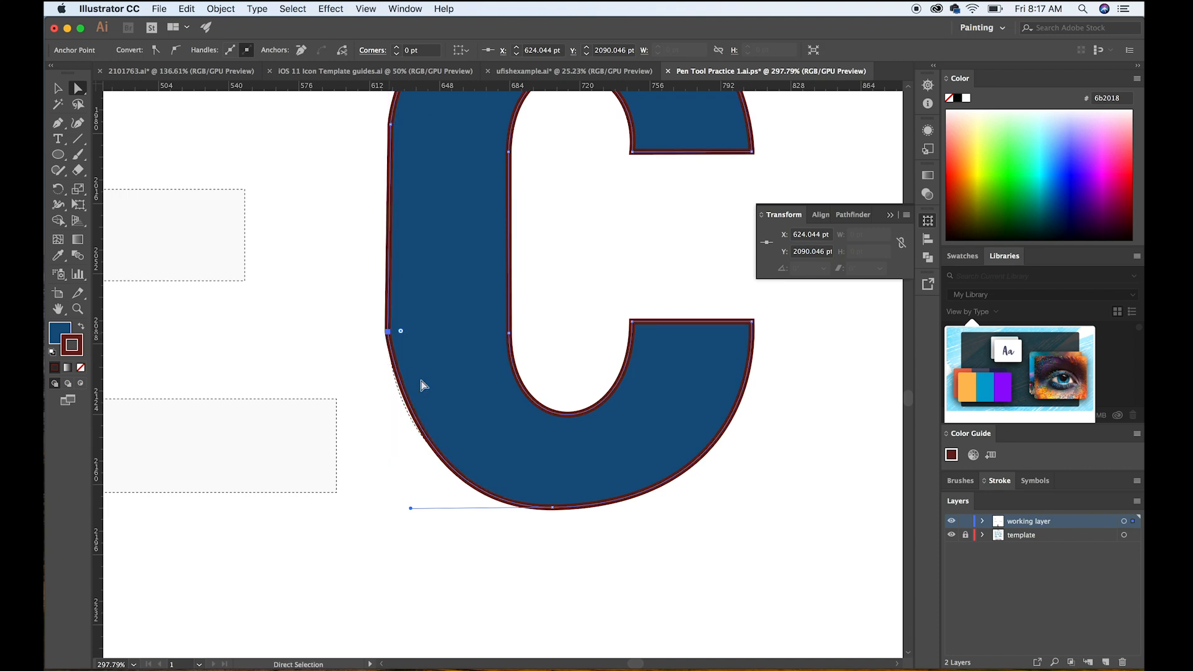
click(434, 509)
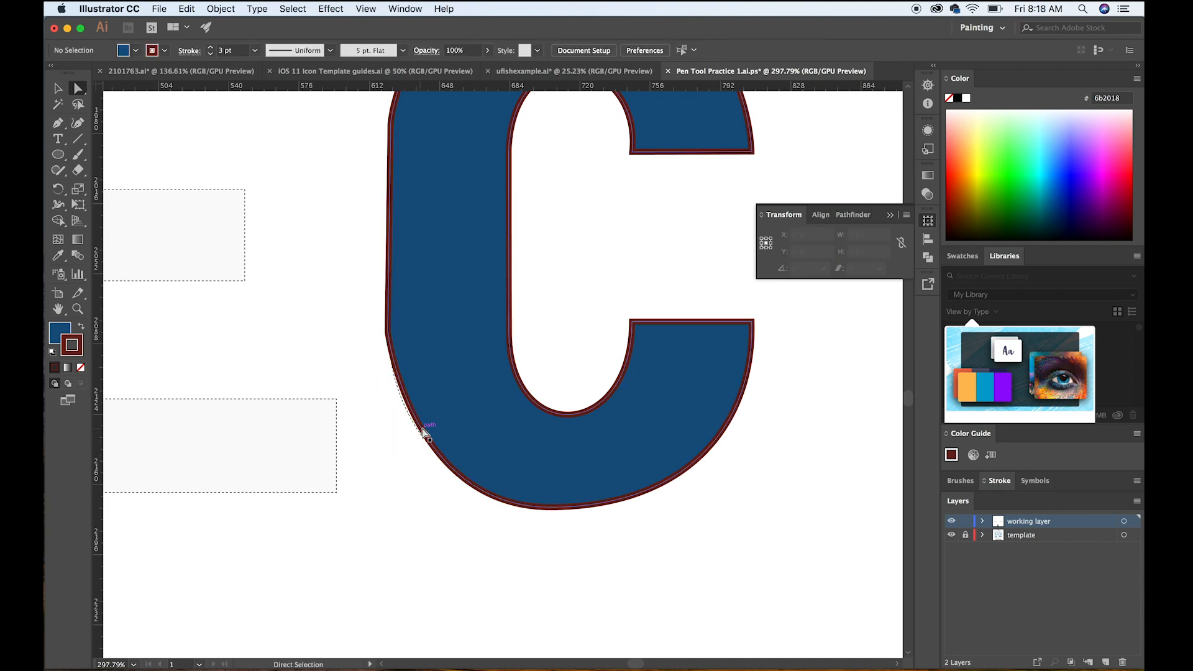
Step: Extend the bottom anchor's left handle outward so the C's lower-left curve follows the template, and deselect the shape
click(421, 432)
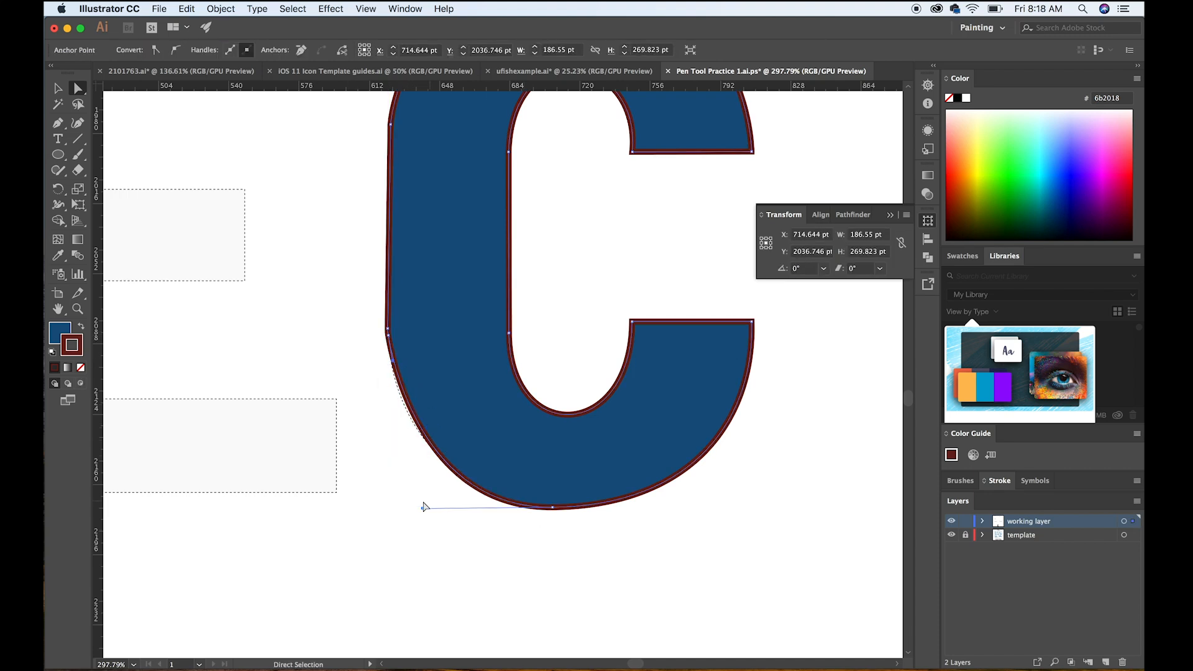
drag(421, 509, 401, 496)
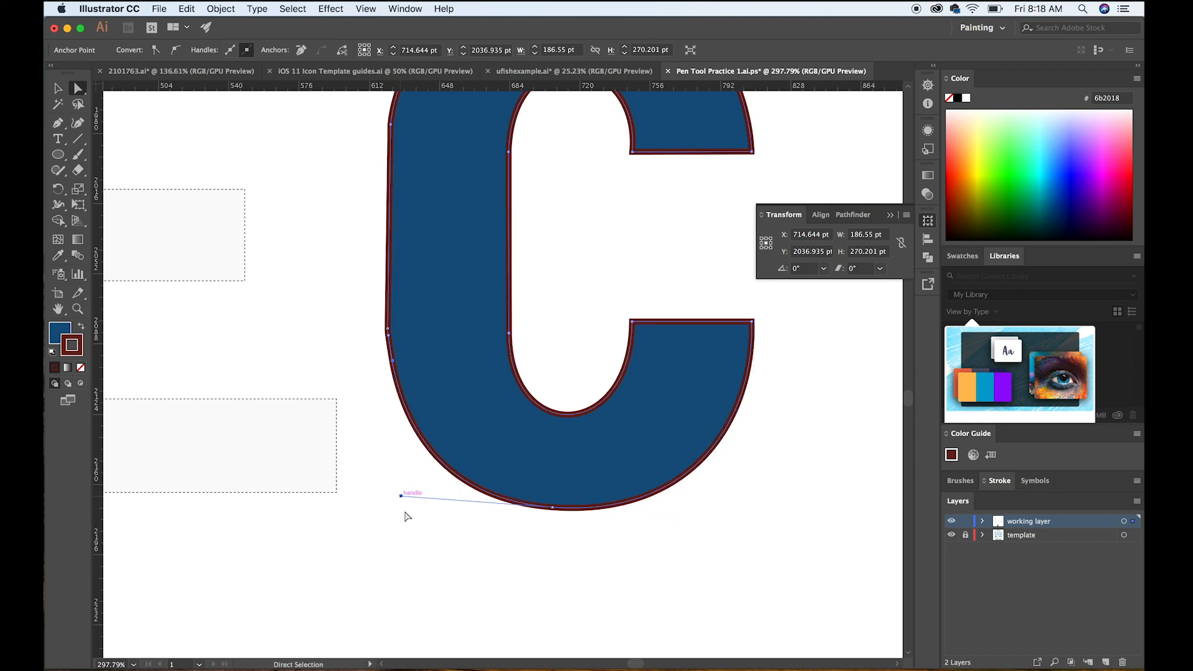
click(539, 576)
scroll(539, 576, down, 5)
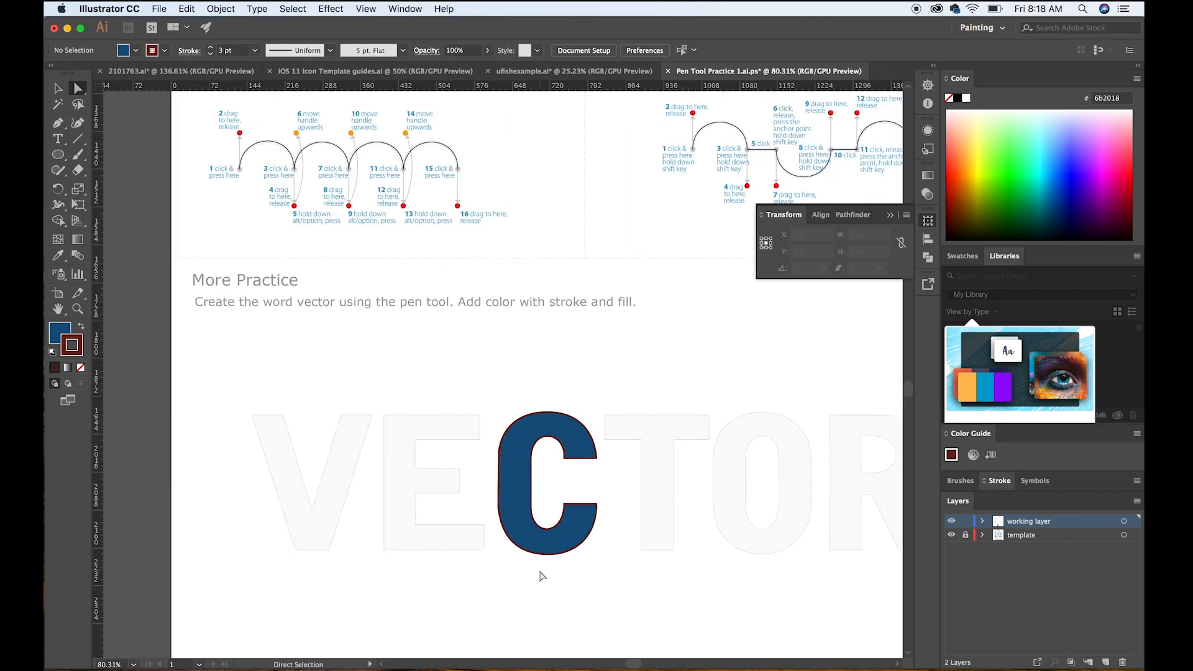